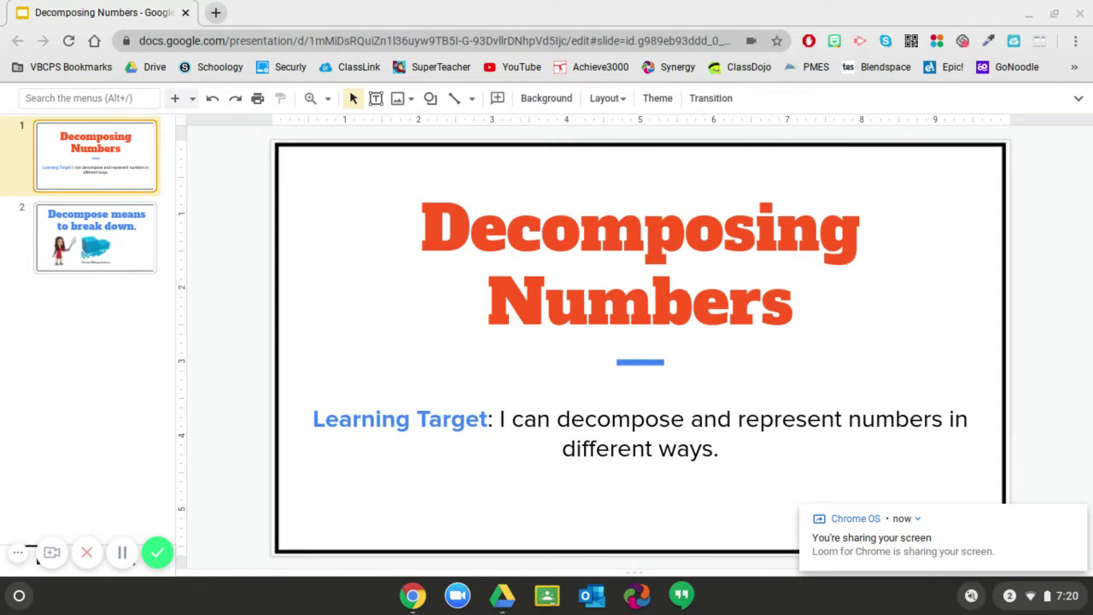
Step: Show the slide "Decompose means to break down." and open its Virtual Manipulatives link to the Number Pieces app
left_click(122, 250)
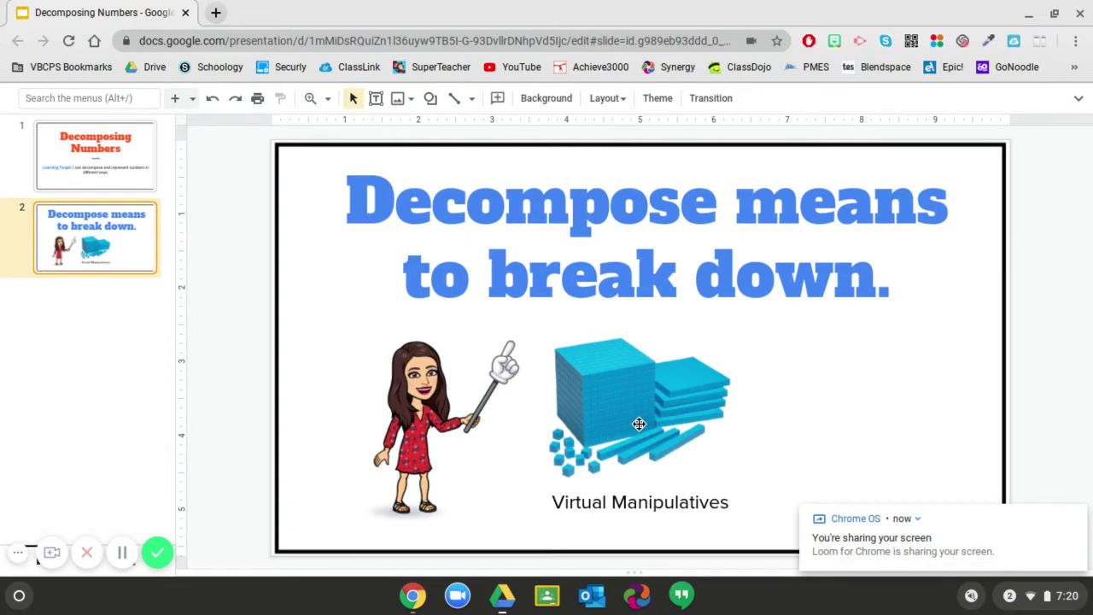
left_click(641, 420)
left_click(641, 505)
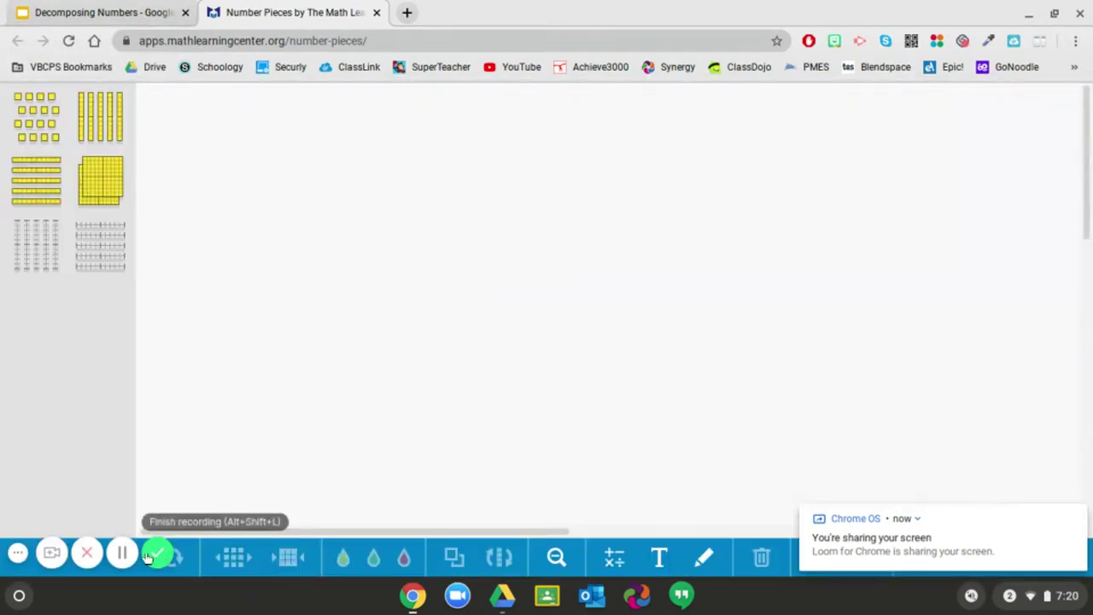
left_click(122, 554)
left_click(126, 554)
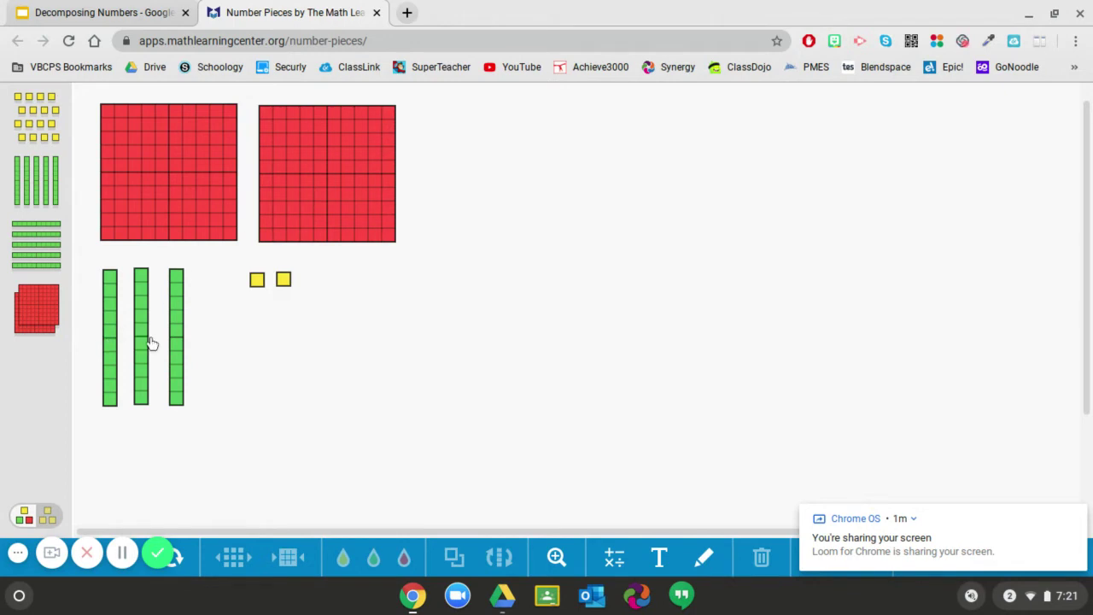
Step: Add a blue text label reading "232" to the workspace
left_click(702, 558)
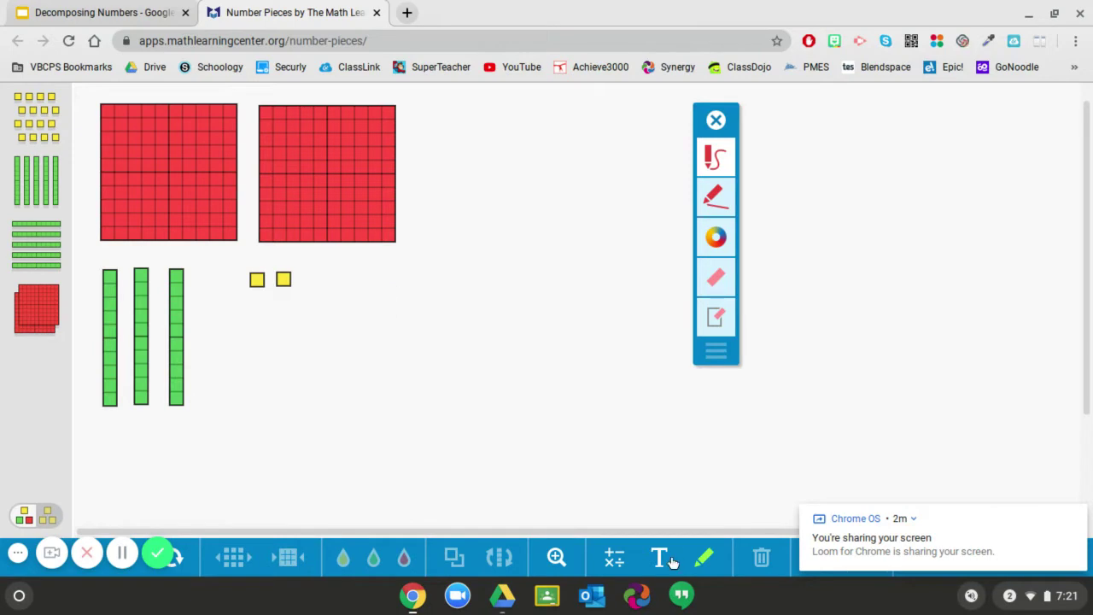
left_click(671, 556)
left_click(715, 119)
type("232")
left_click(503, 367)
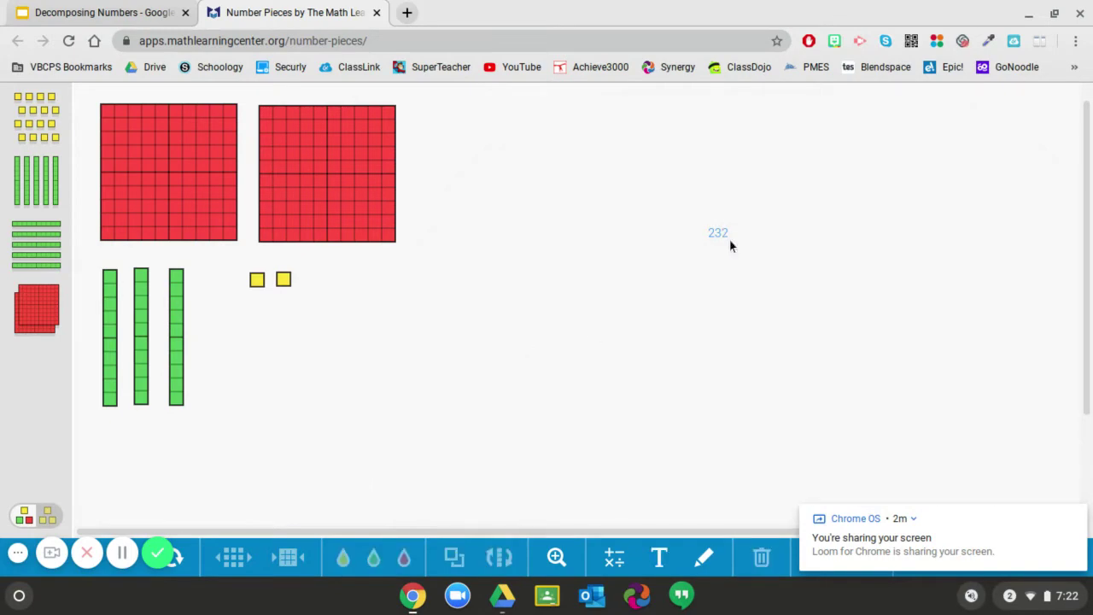
Step: Move the 232 label beneath the two yellow ones and enlarge its text
left_click_drag(720, 243, 299, 344)
left_click(337, 332)
left_click(337, 332)
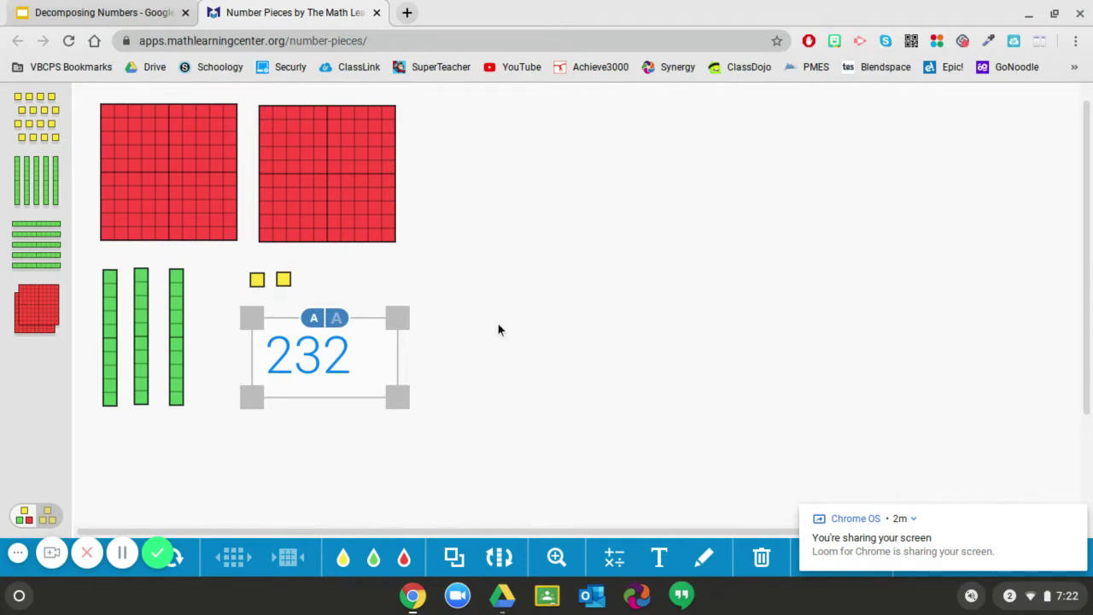
left_click(500, 331)
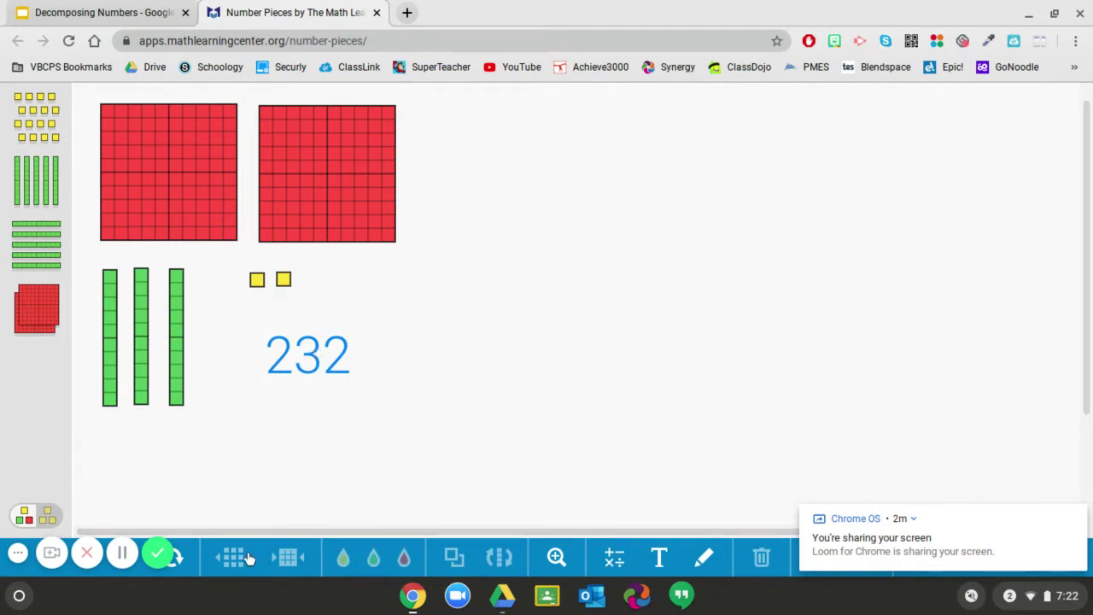
Step: Add a black label reading "2 hundreds, 3 tens, and 2 ones", enlarge it and place it directly under 232
left_click(651, 548)
type("2 hundreds, 3 tens, and 2 ones")
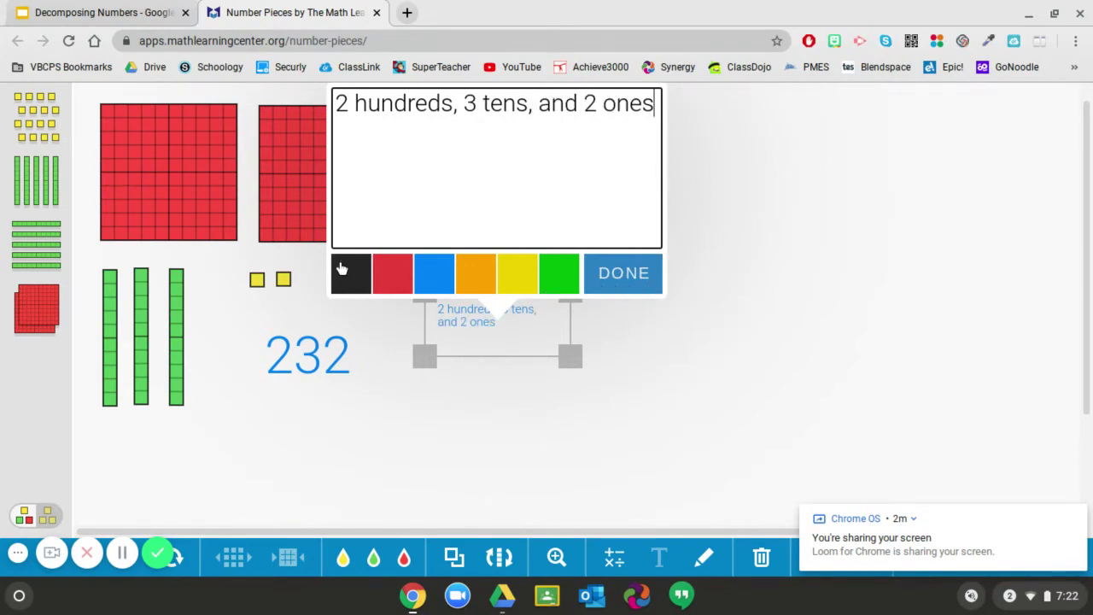
left_click(625, 275)
left_click(511, 290)
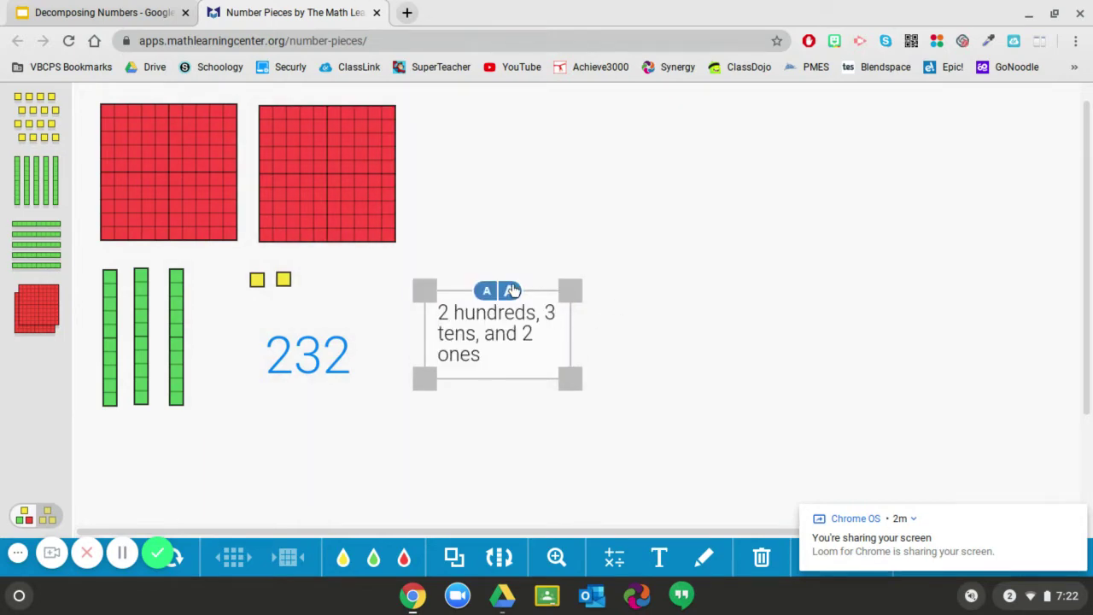
left_click_drag(513, 333, 323, 415)
left_click(472, 360)
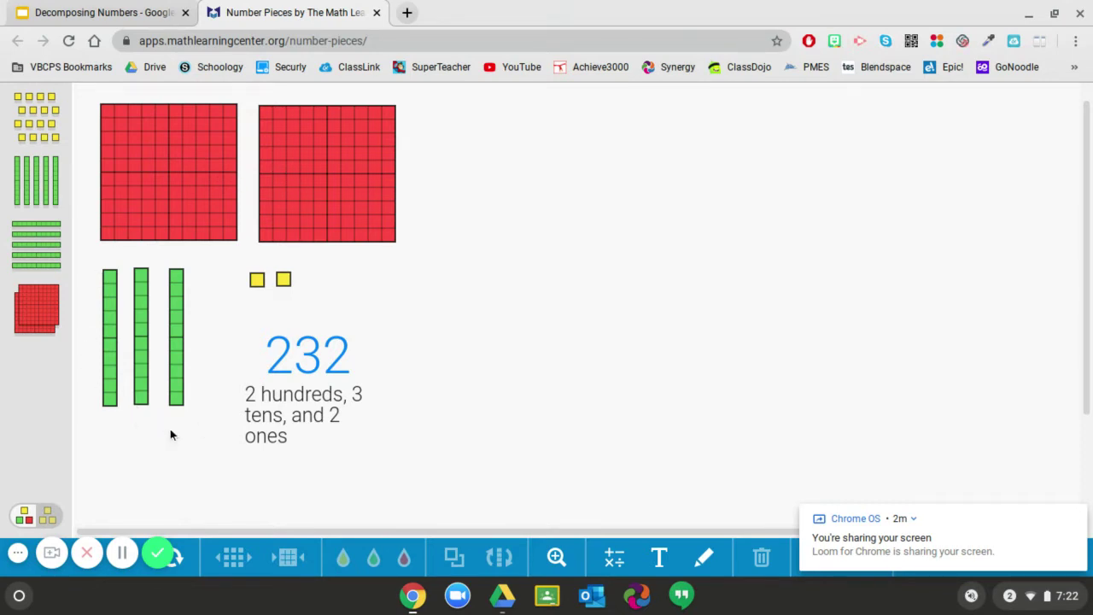
Step: Draw a red freehand vertical line beside the first model to divide the workspace
left_click(182, 397)
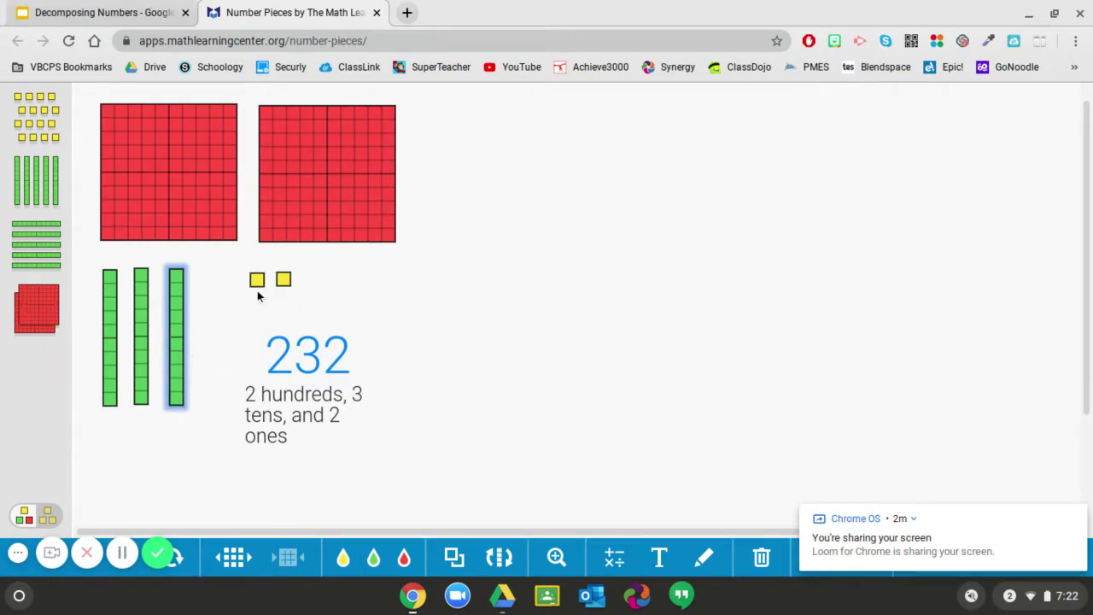
left_click(553, 461)
left_click(704, 557)
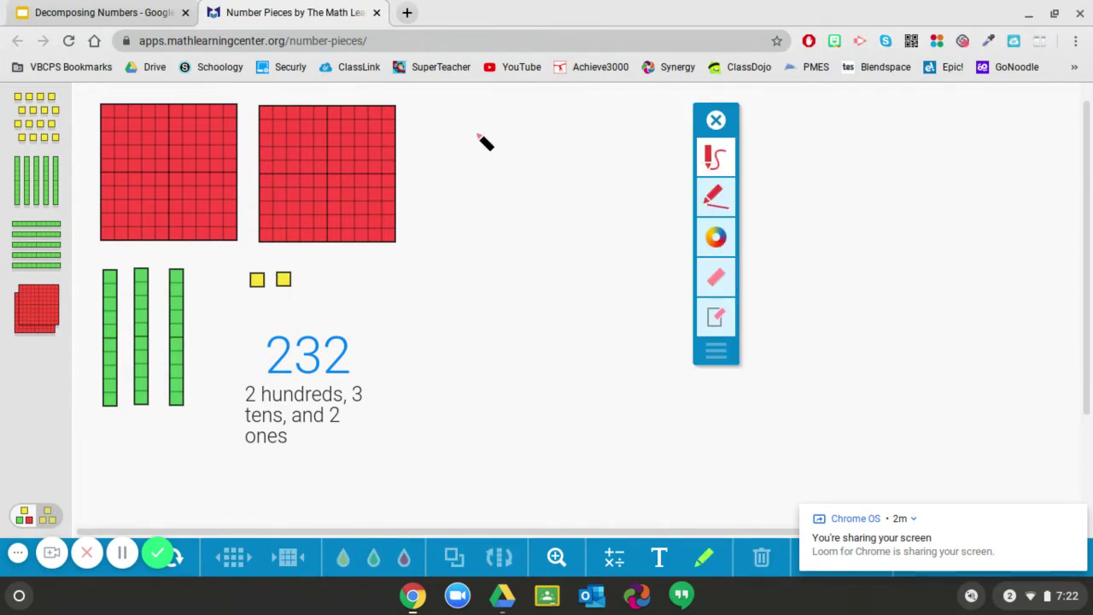
mouse_move(441, 99)
left_mouse_down()
mouse_move(482, 256)
mouse_move(466, 493)
left_mouse_up()
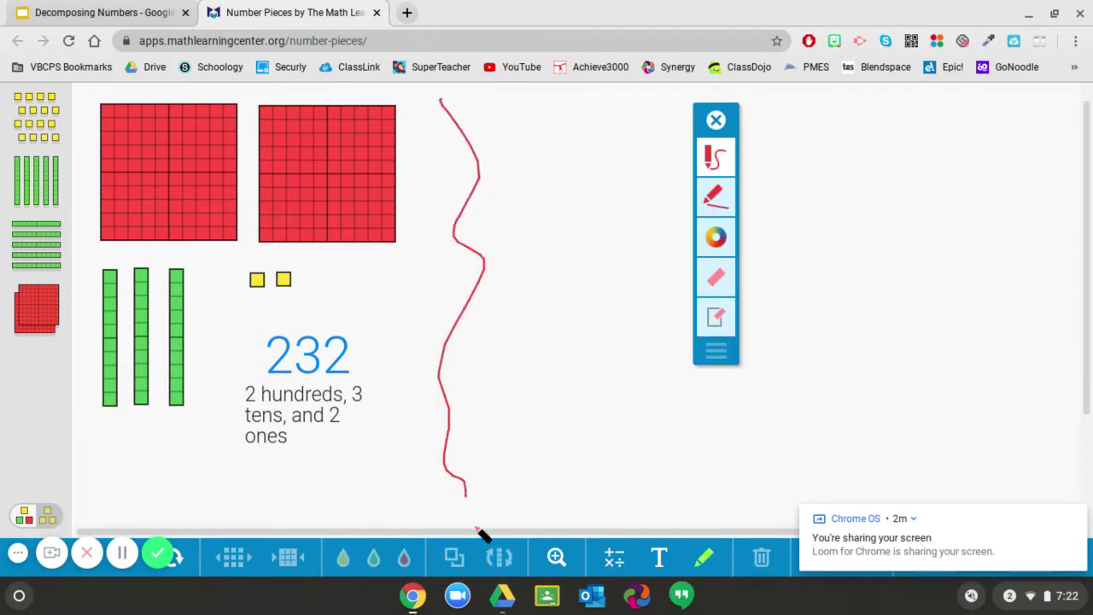
left_click(715, 119)
Step: Place two hundreds flats, two vertical tens rods and two ones on the empty side of the red divider
left_click_drag(40, 308, 774, 182)
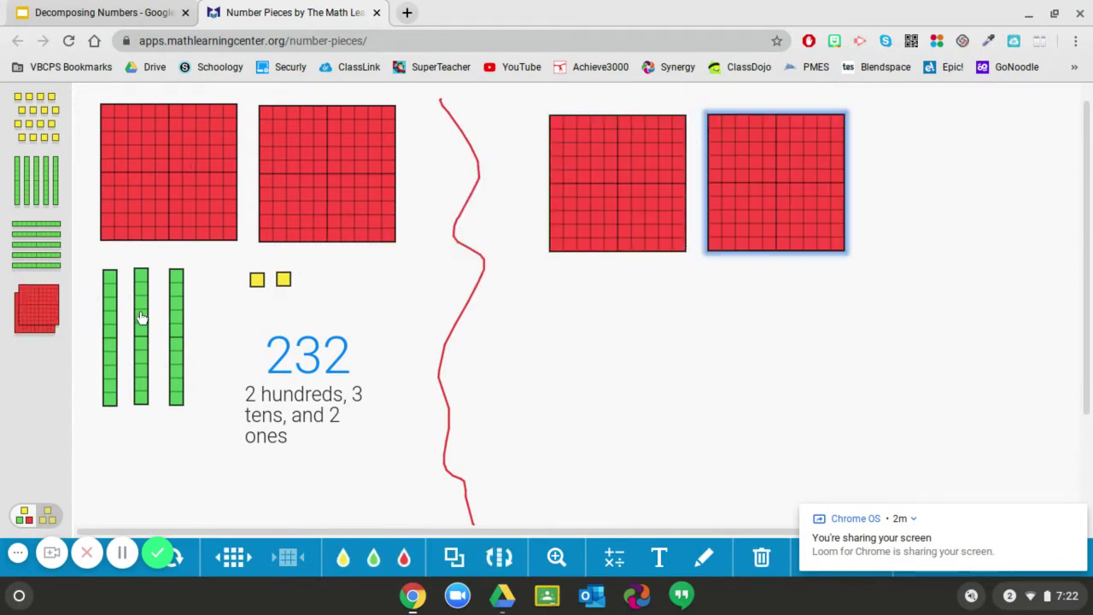
left_click(175, 338)
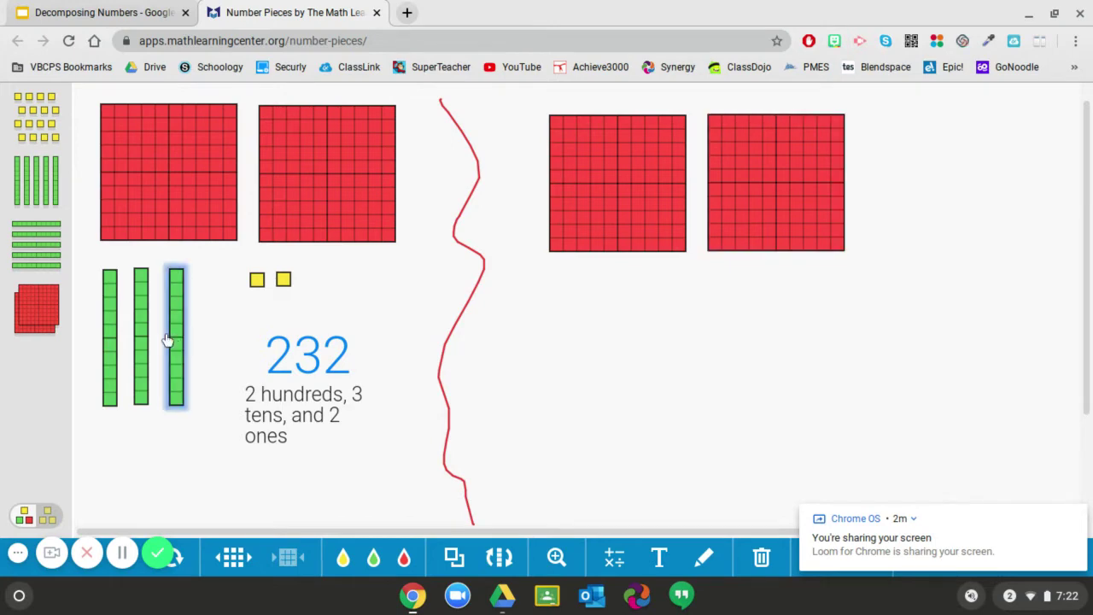
left_click_drag(36, 184, 572, 342)
left_click_drag(36, 188, 607, 336)
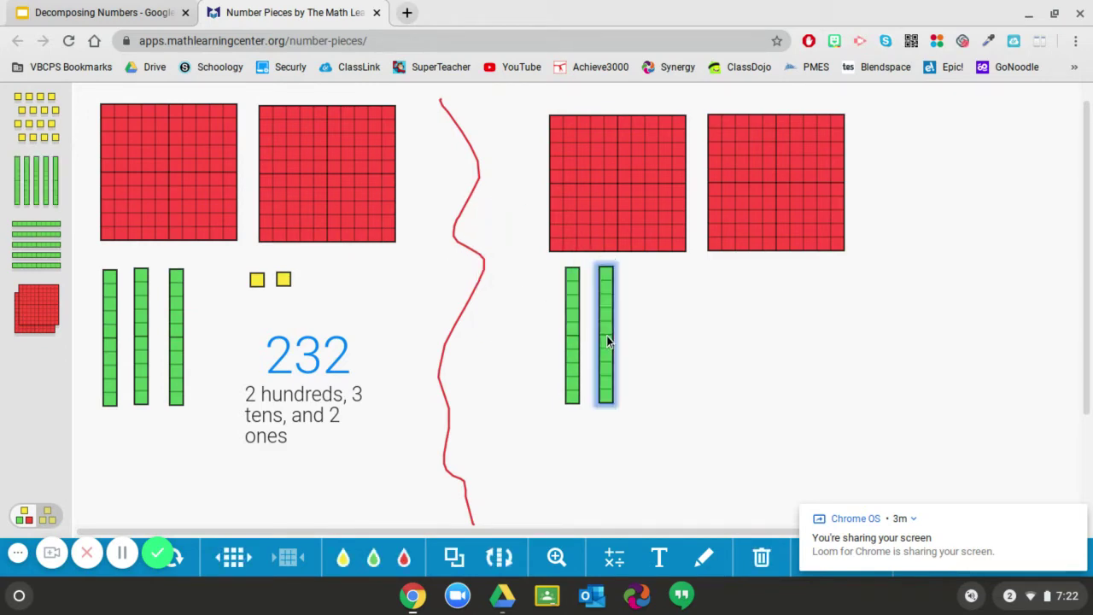
left_click_drag(38, 127, 659, 273)
left_click_drag(37, 127, 692, 276)
left_click(673, 316)
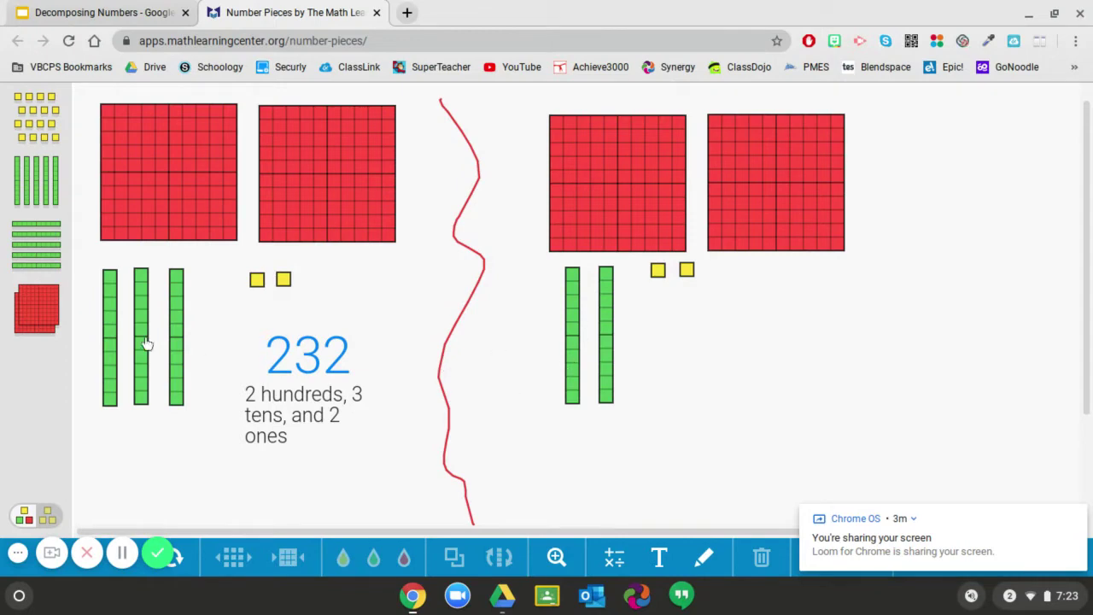
Step: Scatter ten more ones beside the two tens rods in the second model
left_click_drag(39, 135, 671, 302)
left_click_drag(33, 132, 739, 305)
left_click_drag(33, 132, 712, 354)
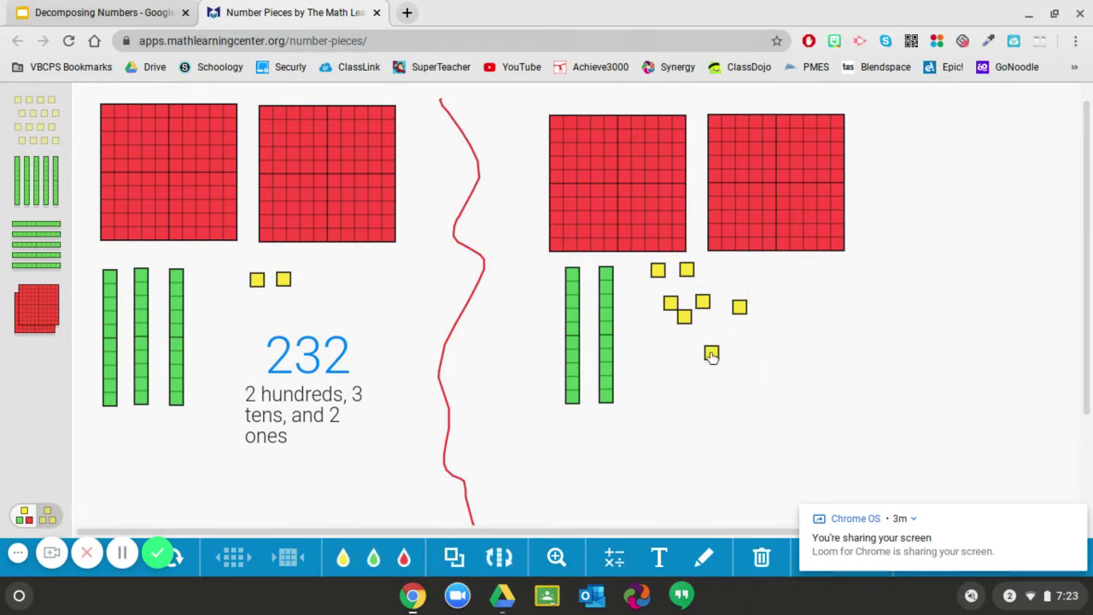
left_click_drag(41, 119, 748, 277)
left_click_drag(36, 140, 780, 300)
left_click(651, 450)
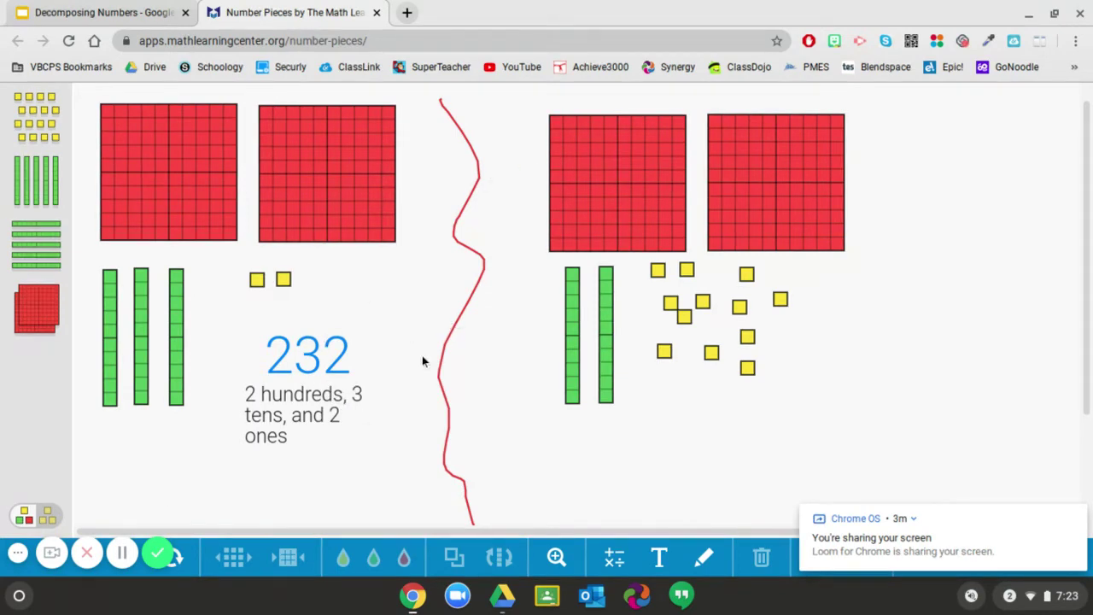
Step: Add a blue text label reading "2 hundreds, 2 tens, 12 ones" below the second model
left_click(659, 555)
type("2 hundreds,")
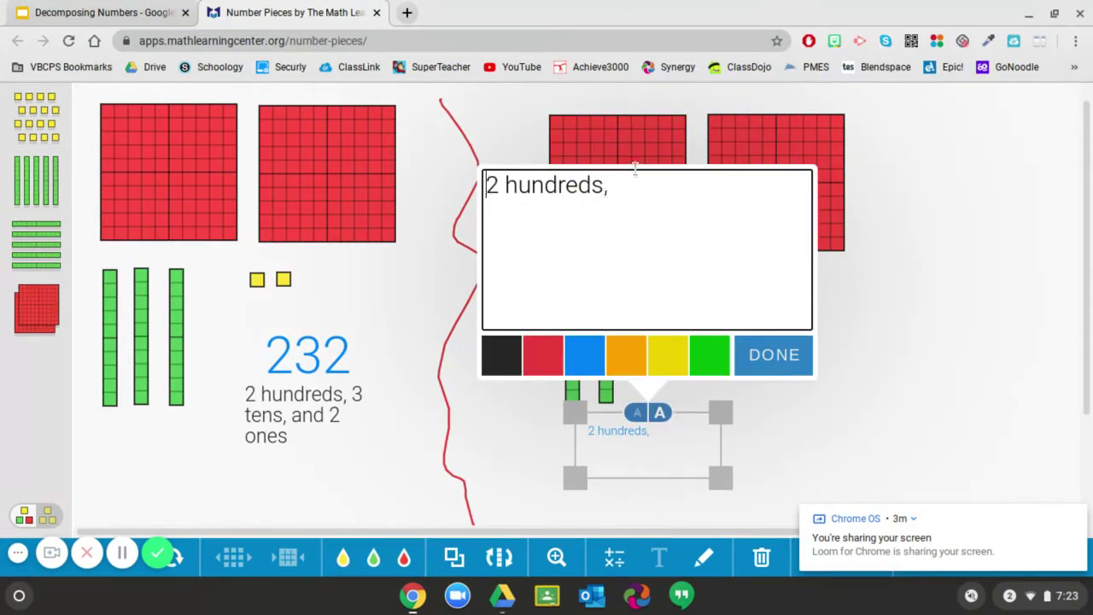
key("ctrl+a")
left_click(714, 213)
type(", 2 tens,")
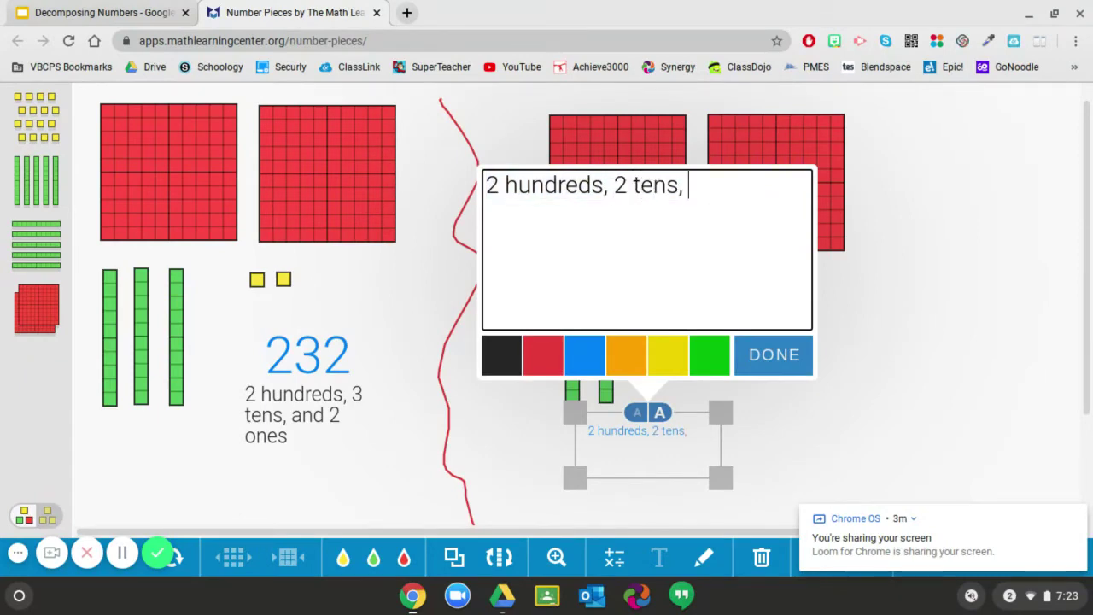
type(" 12 ones")
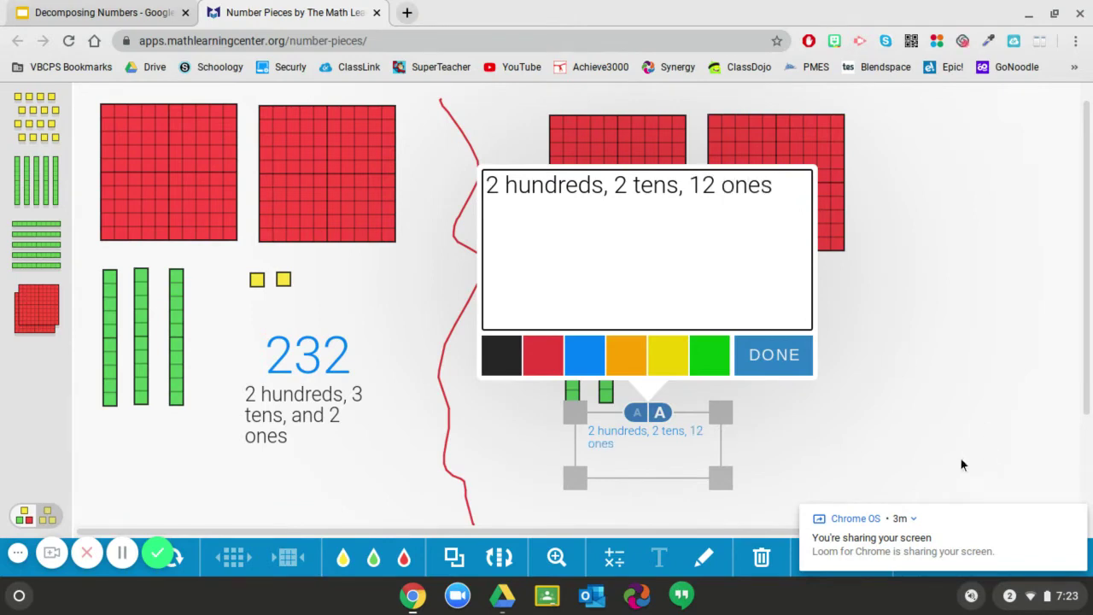
left_click(773, 354)
Step: Enlarge the text of the "2 hundreds, 2 tens, 12 ones" label so it fits on two lines
left_click(660, 414)
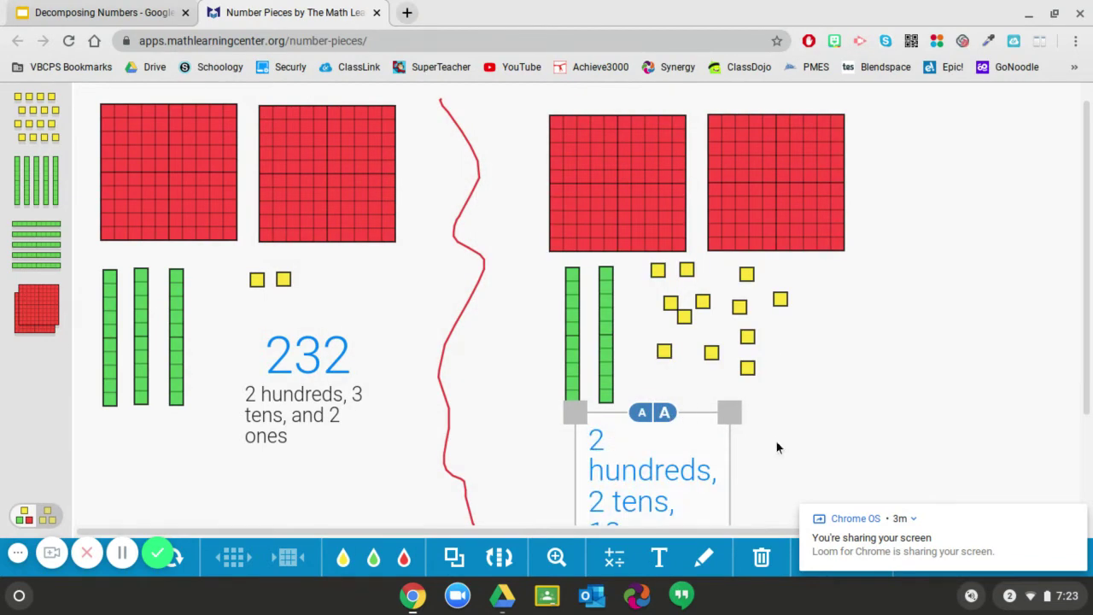
left_click(641, 413)
left_click(761, 443)
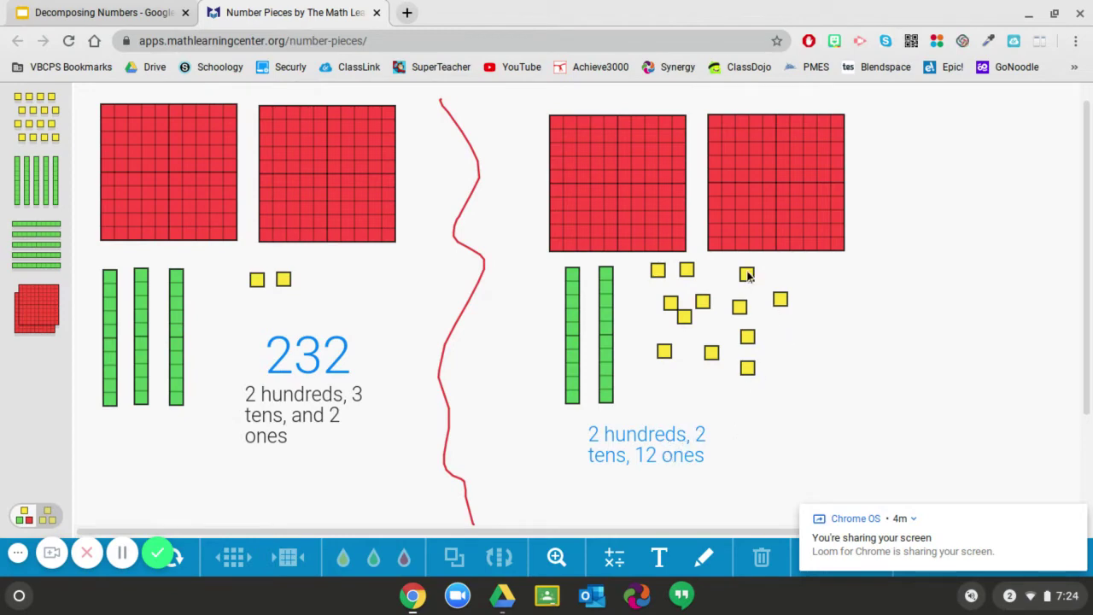
Step: Group the ten scattered ones into a tens rod and break it apart into a neat row of ten ones
mouse_move(718, 271)
left_mouse_down()
mouse_move(654, 335)
mouse_move(799, 367)
mouse_move(741, 260)
mouse_move(716, 270)
left_mouse_up()
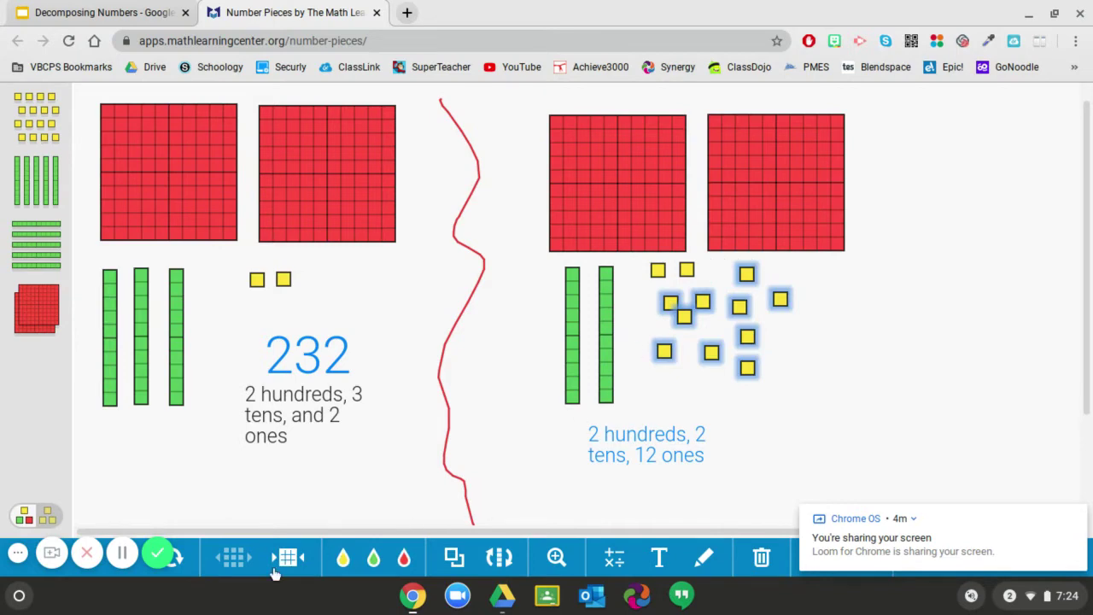
left_click(295, 557)
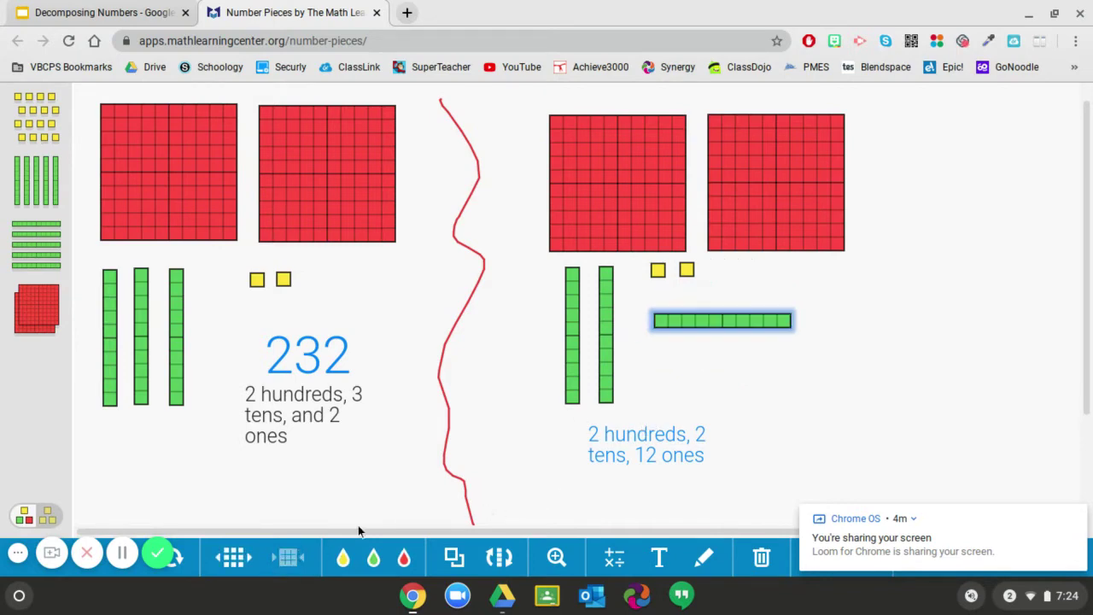
left_click(233, 557)
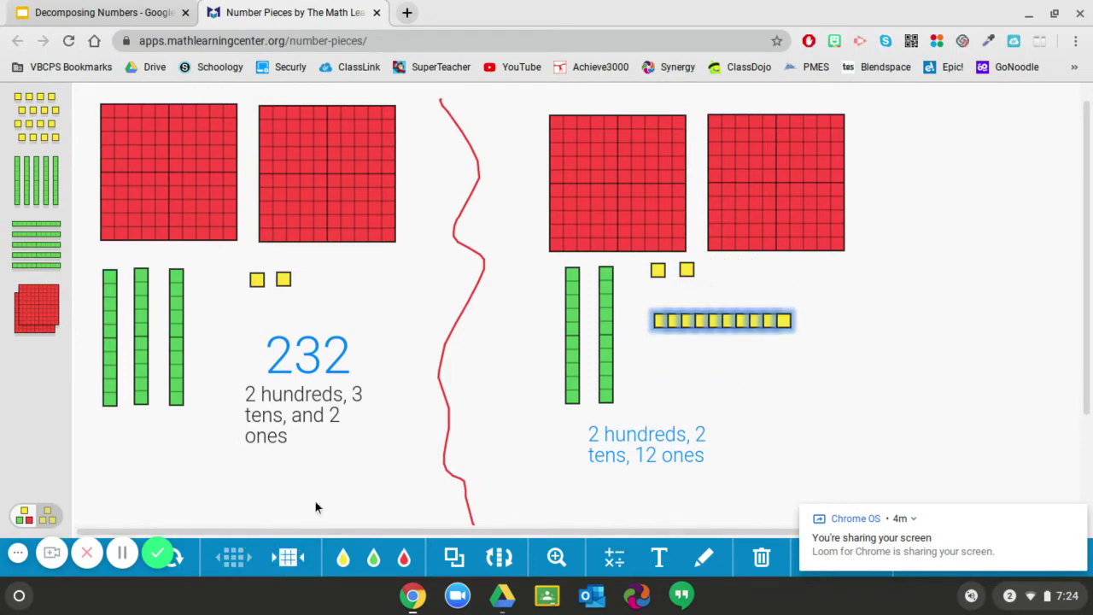
left_click(791, 375)
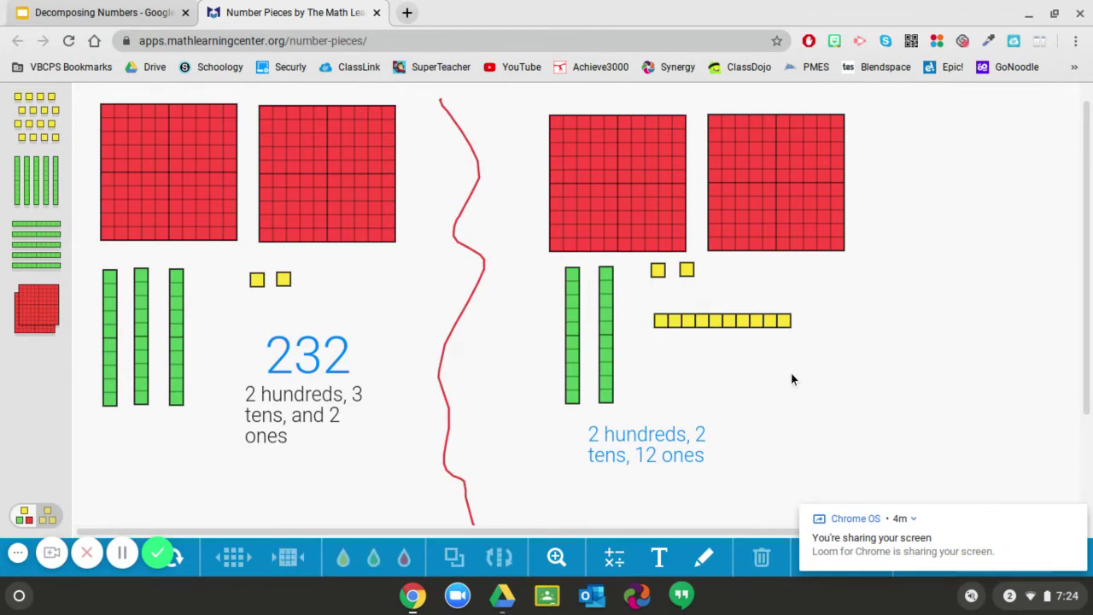
Step: Add a blue label reading "232", enlarge it and place it under the row of ten ones
left_click(658, 557)
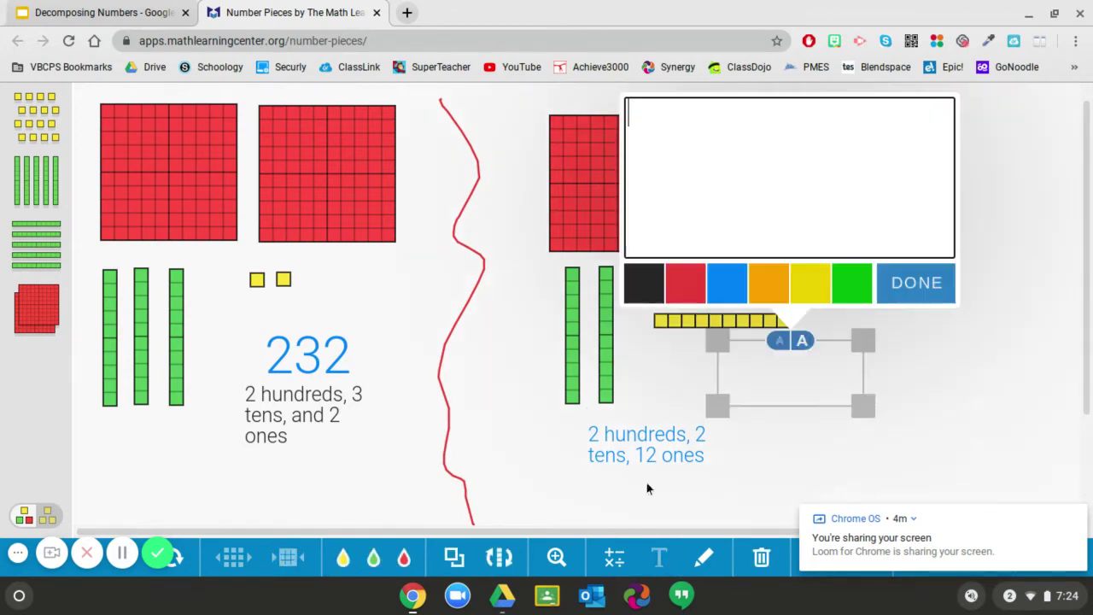
type("232")
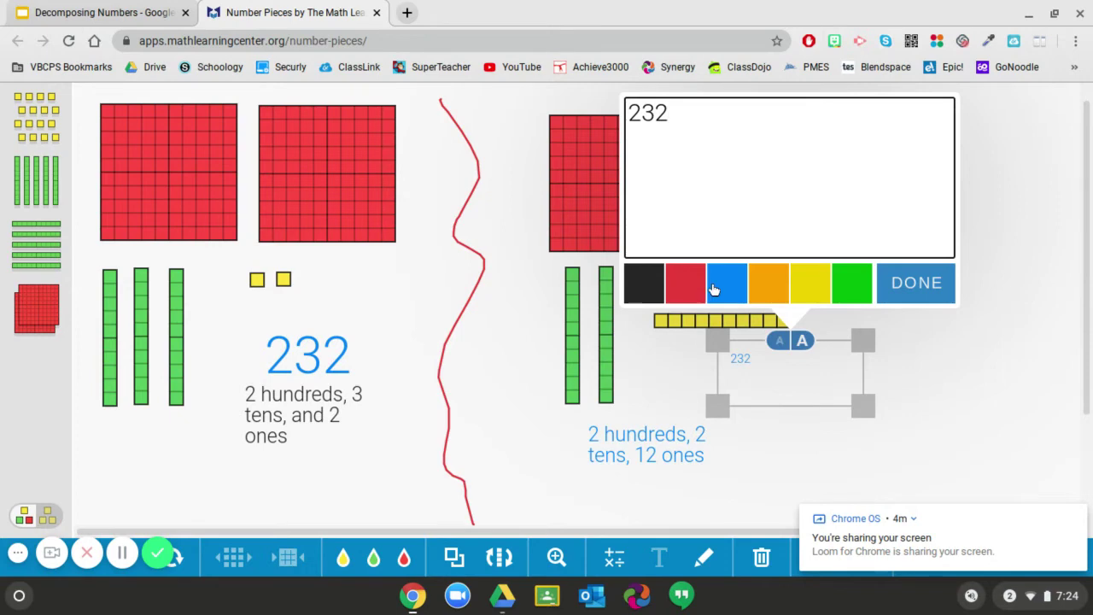
left_click(808, 349)
left_click(802, 341)
left_click(916, 283)
left_click_drag(790, 383, 718, 381)
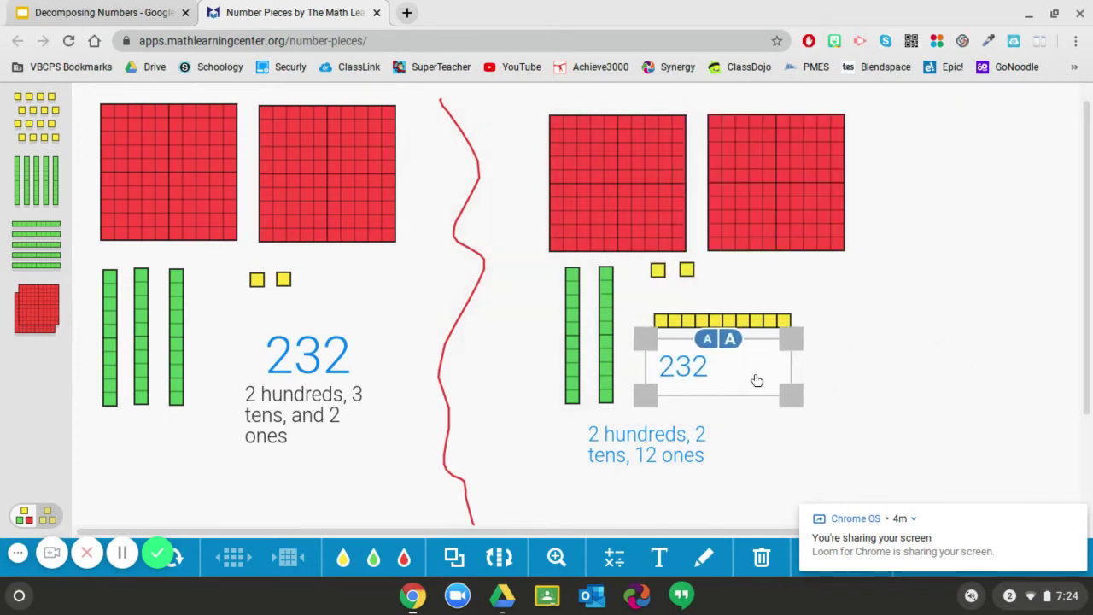
left_click(879, 350)
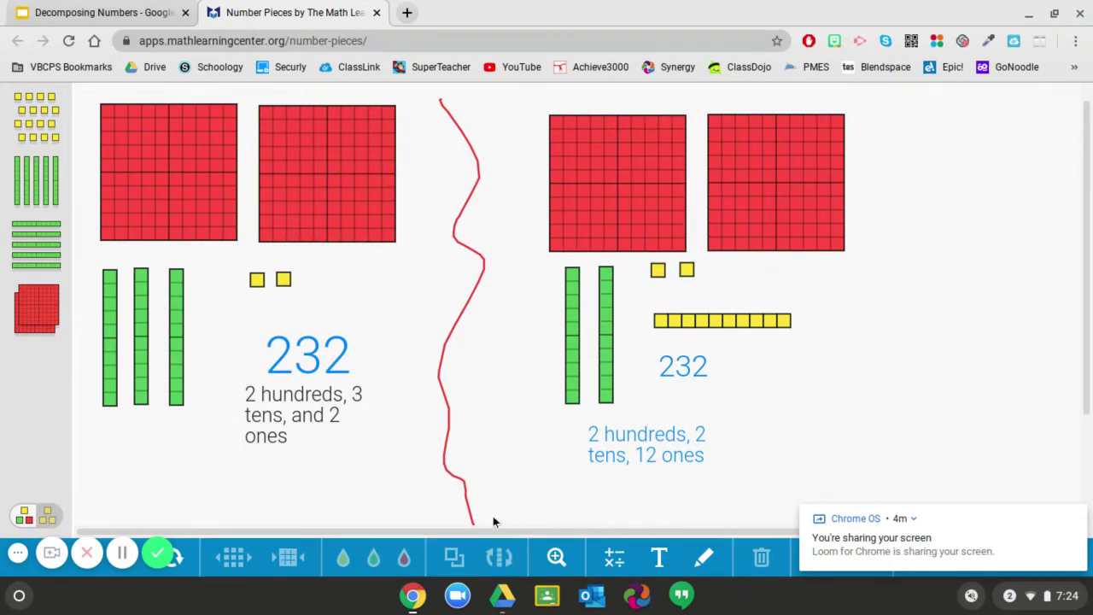
Step: Compare the third tens rod of the first model with the row of ten ones in the second model
left_click(181, 397)
mouse_move(644, 305)
left_mouse_down()
mouse_move(740, 289)
mouse_move(707, 345)
mouse_move(649, 309)
left_mouse_up()
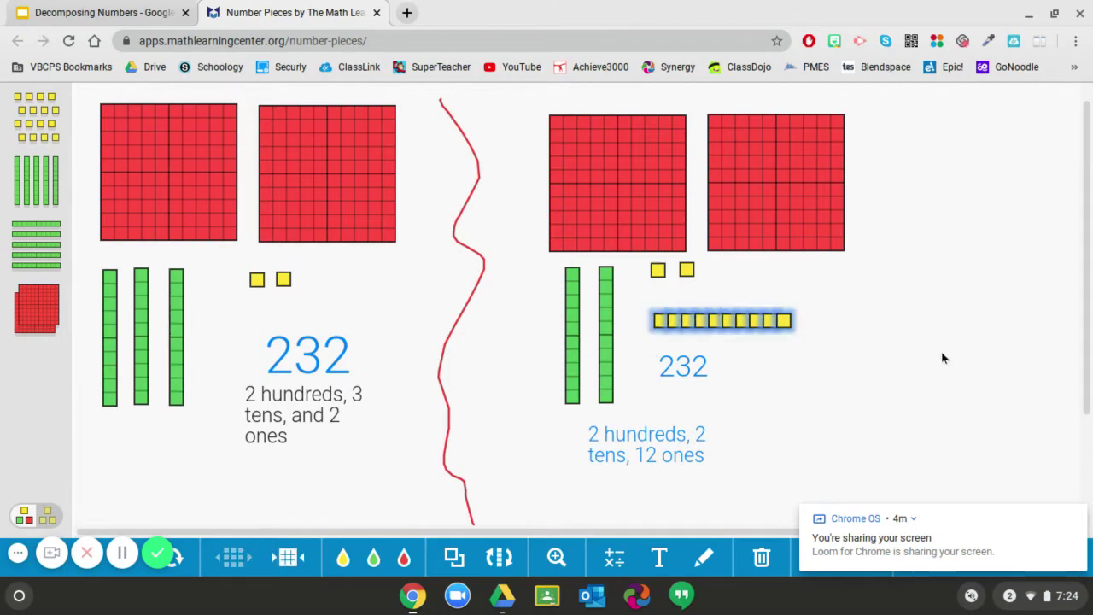
left_click(120, 555)
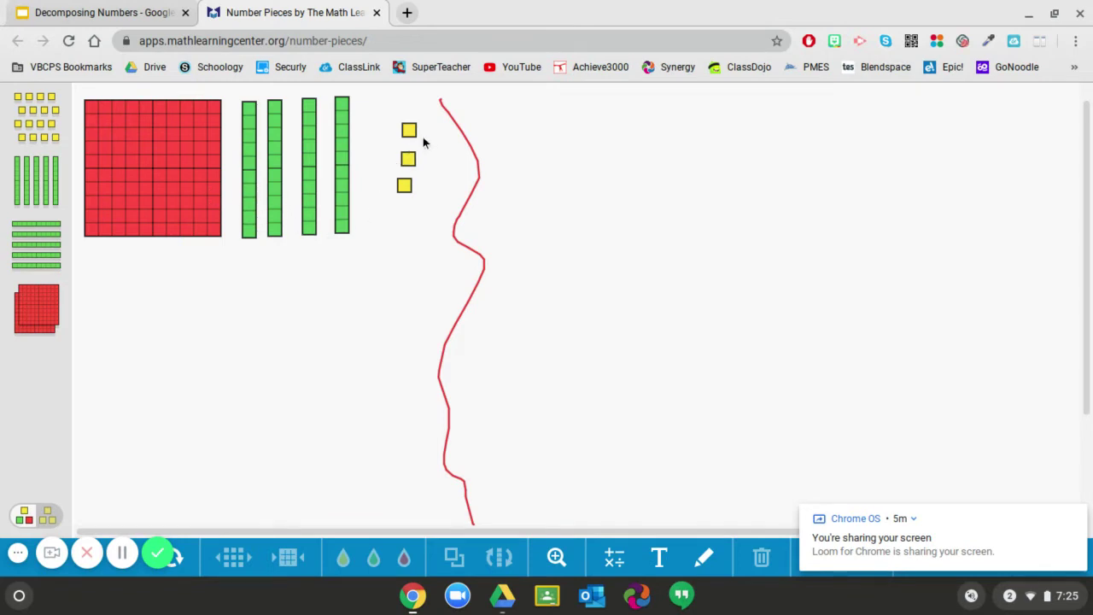
Step: Add a blue label reading "143", enlarge it and place it below the tens rods of the first model
left_click(658, 557)
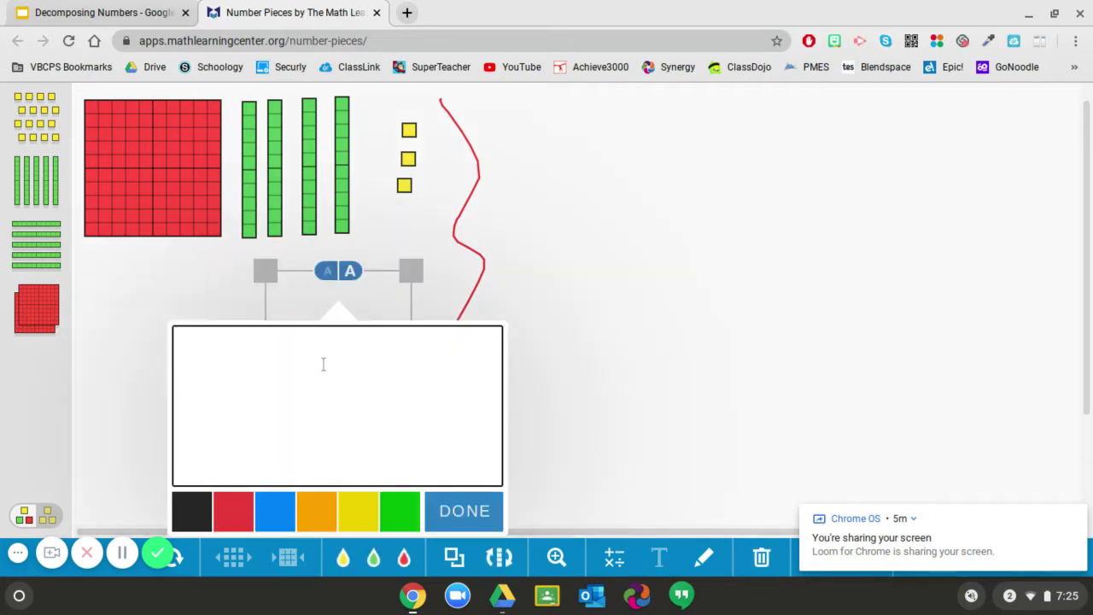
type("143")
left_click(456, 509)
left_click(353, 271)
left_click(353, 270)
left_click_drag(398, 309, 332, 315)
left_click(324, 369)
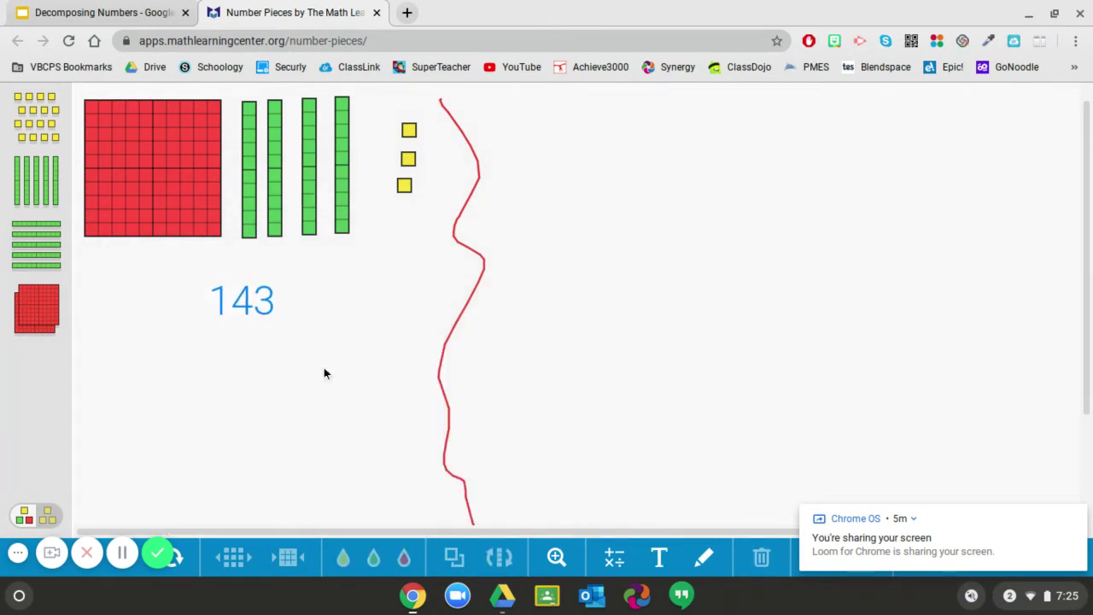
Step: Add a black label reading "1 hundred, 4 tens, and 3 ones", enlarge it and place it under the 143 label
left_click(658, 556)
type("1 hundred")
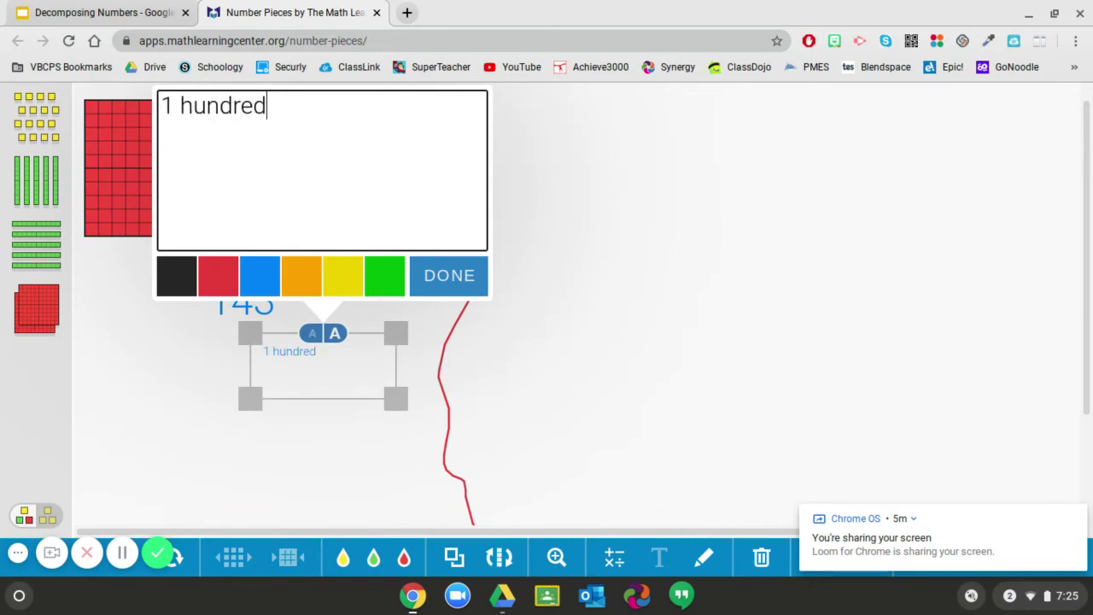
type(", 4 tens, and 3 ones")
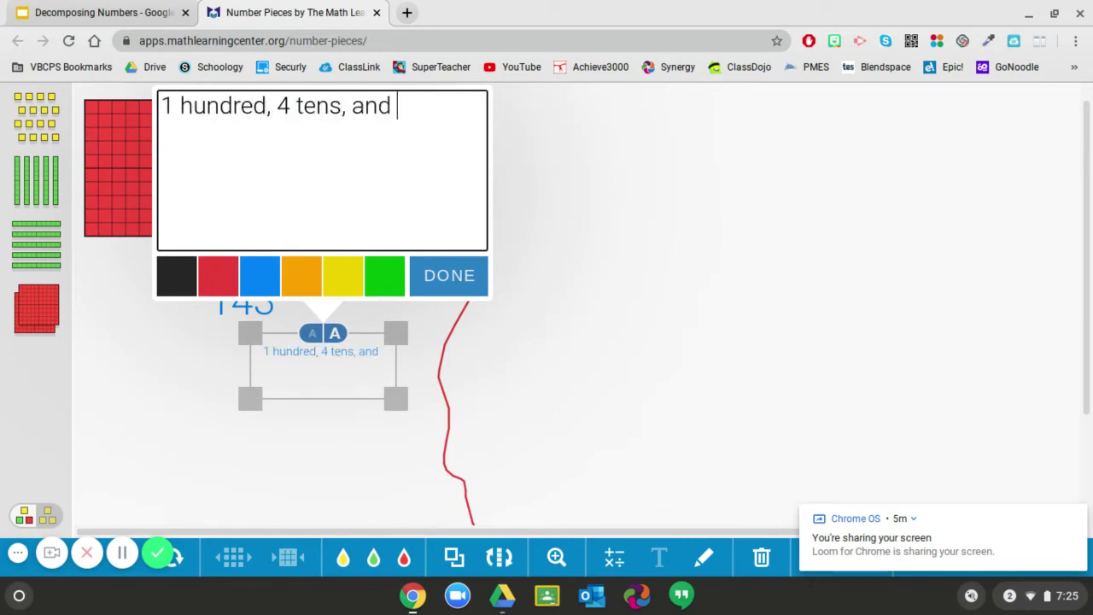
left_click(183, 284)
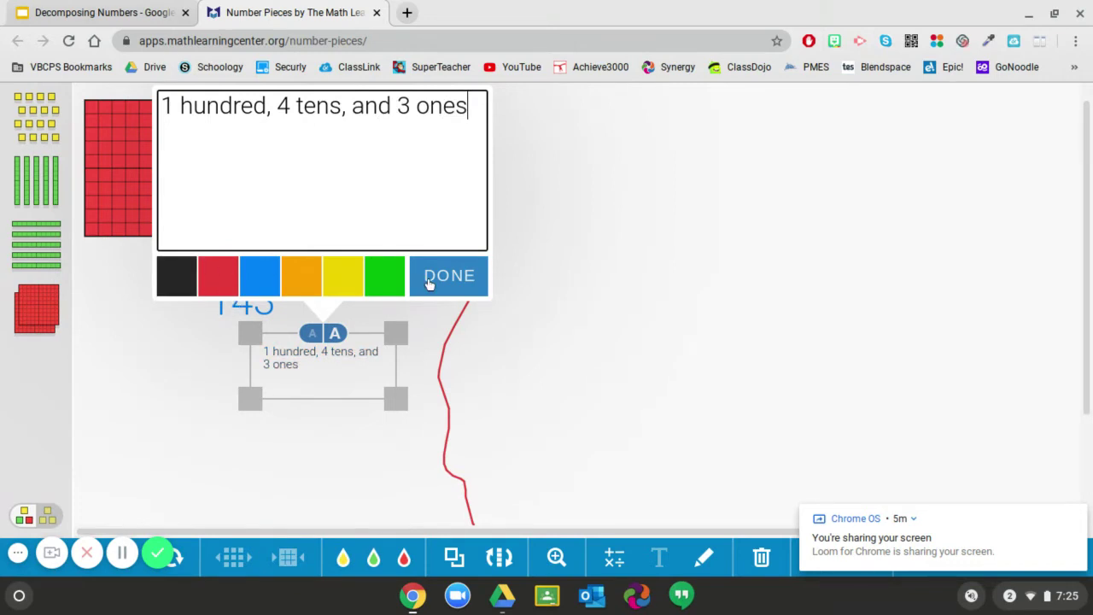
left_click(335, 333)
left_click(449, 275)
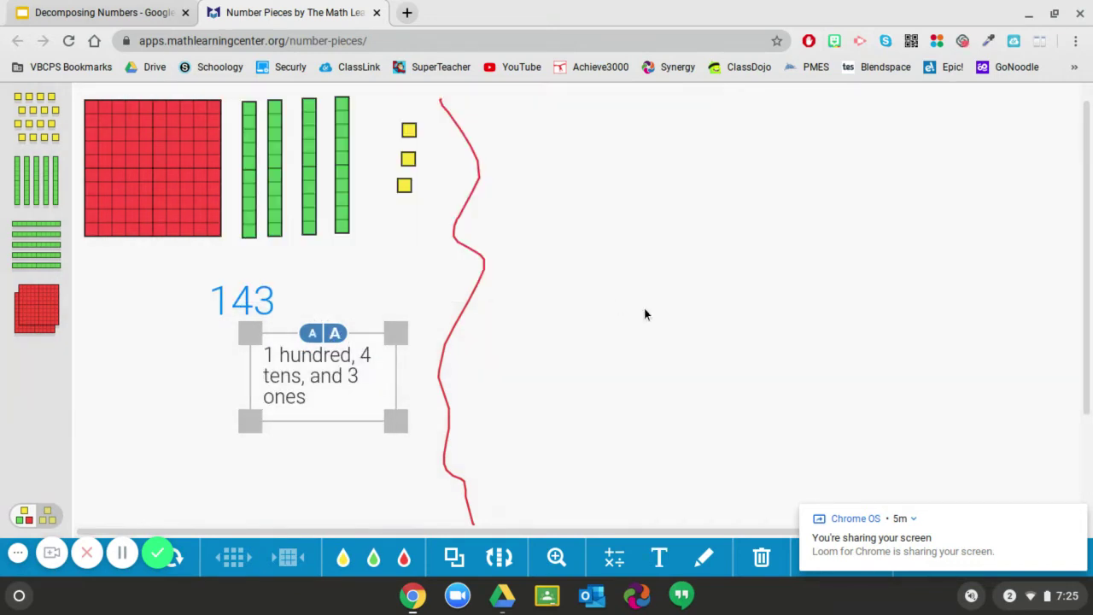
left_click(643, 313)
left_click_drag(339, 398, 260, 399)
left_click(655, 343)
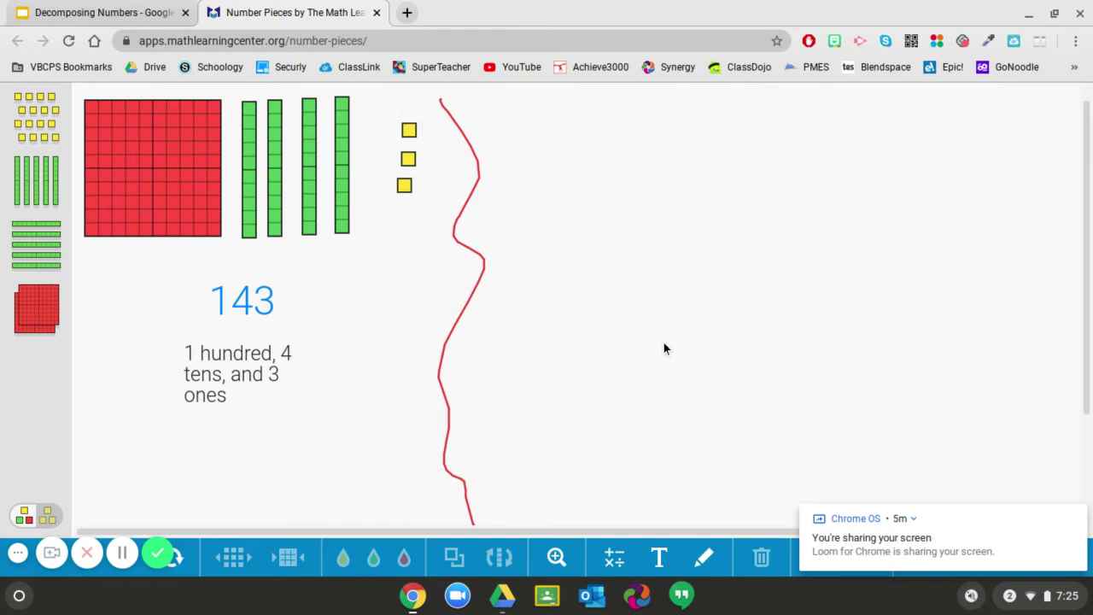
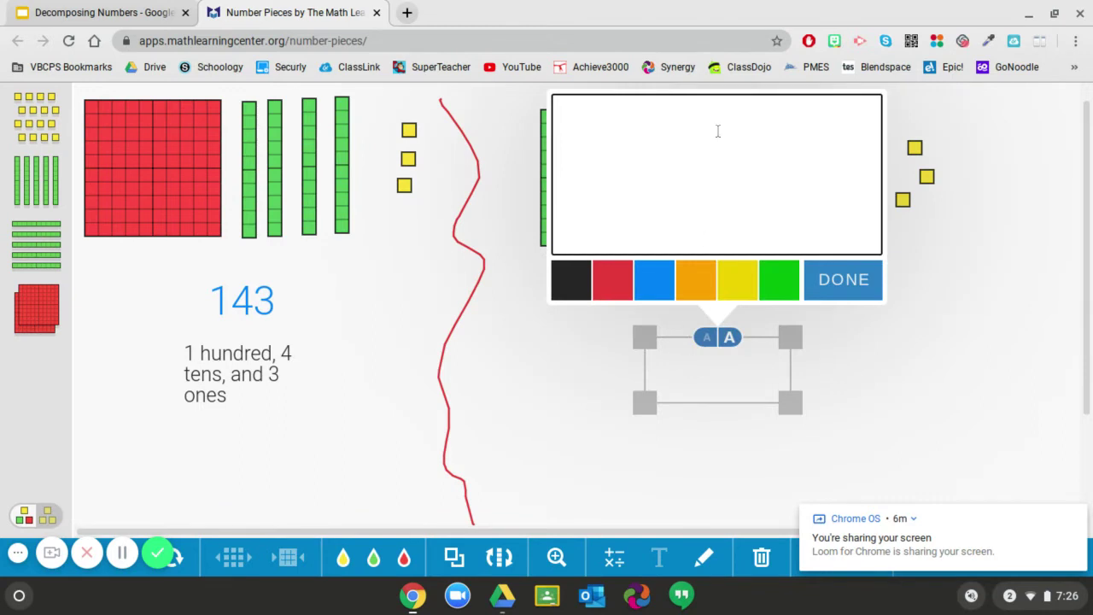
Step: Label the second model "0 hundreds, 14 tens, 3 ones" in black and enlarge the text
type("1 hu")
key("BackSpace")
key("BackSpace")
key("BackSpace")
type("0 hundreds,")
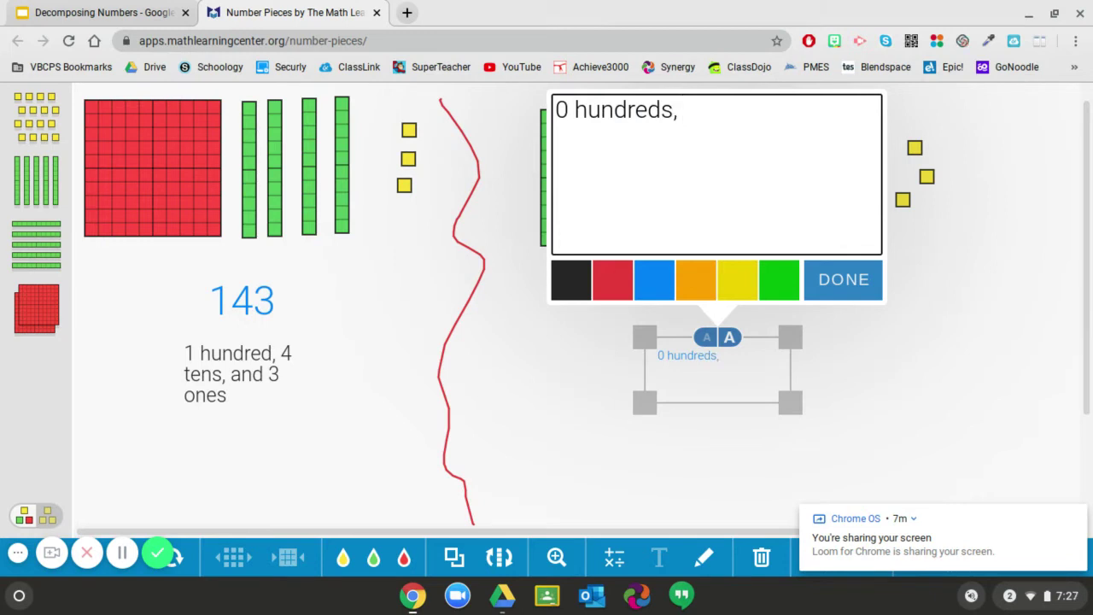
type(" 14 tens, ")
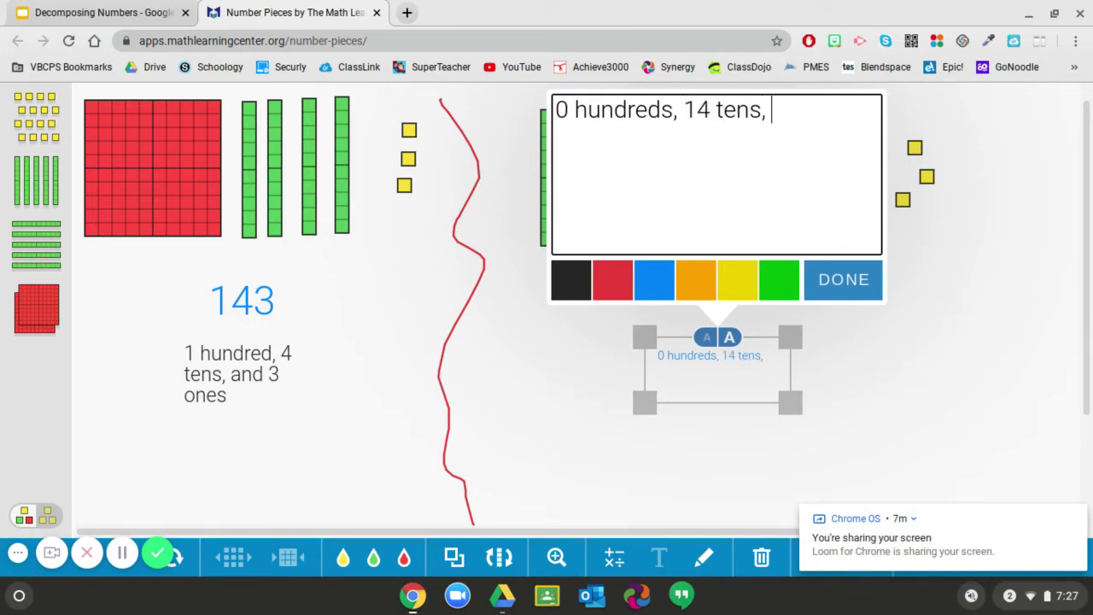
type("3 ones")
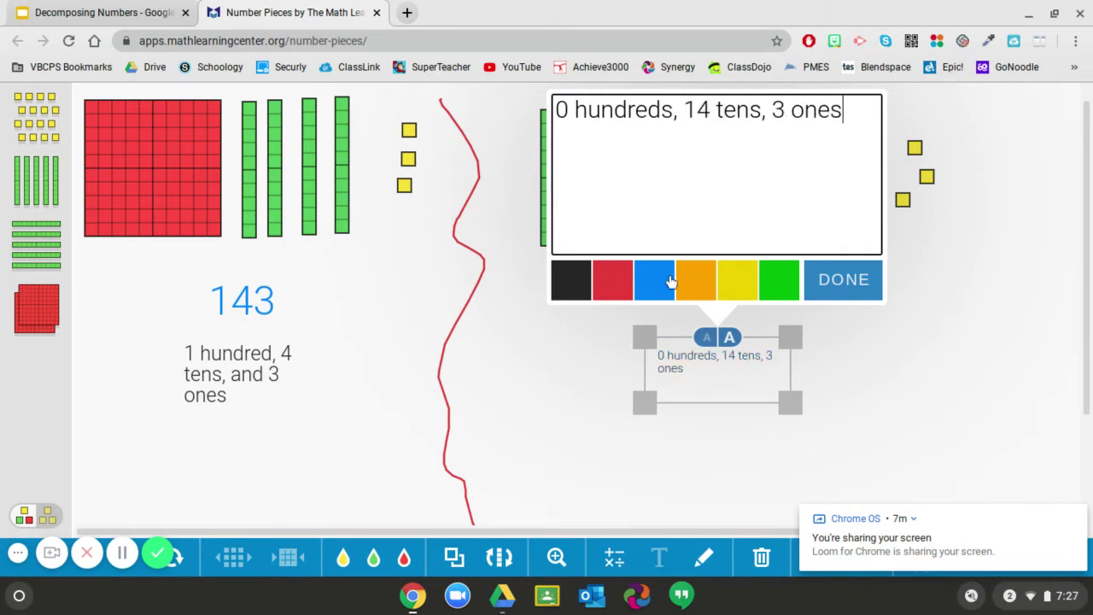
left_click(842, 278)
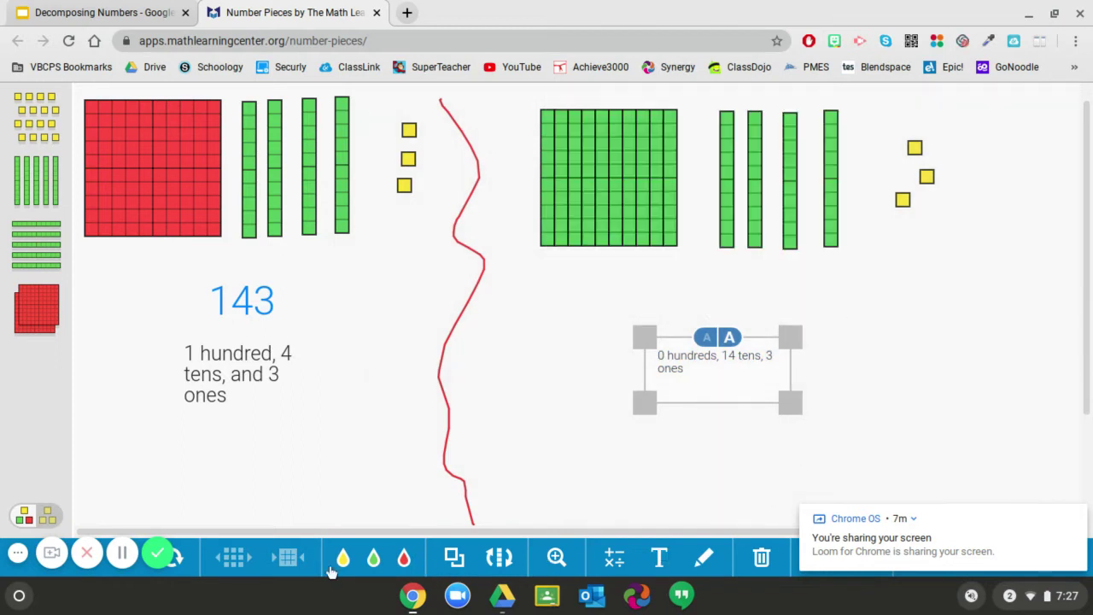
left_click(730, 337)
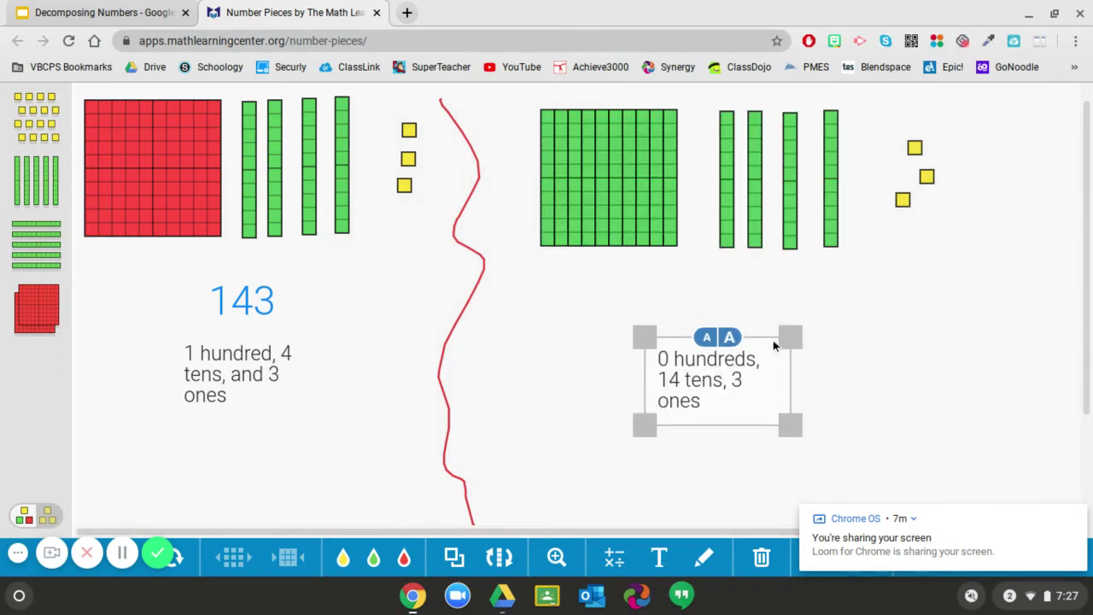
left_click(863, 321)
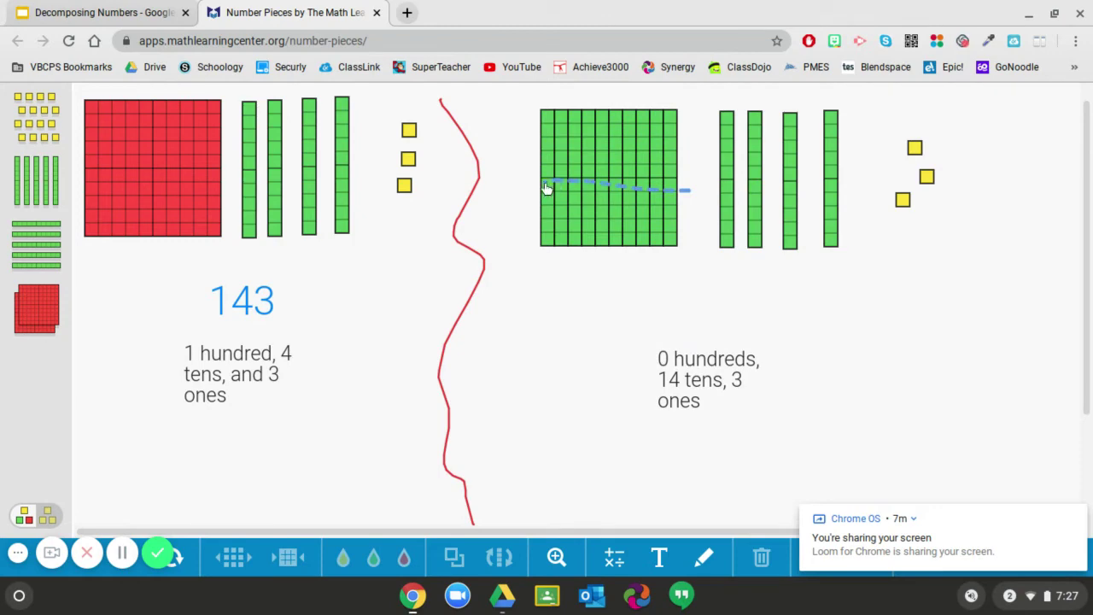
Step: Group the second model's ten adjoining tens rods into a hundred and break it apart again, twice
mouse_move(695, 117)
left_mouse_down()
mouse_move(505, 182)
mouse_move(686, 153)
mouse_move(687, 124)
left_mouse_up()
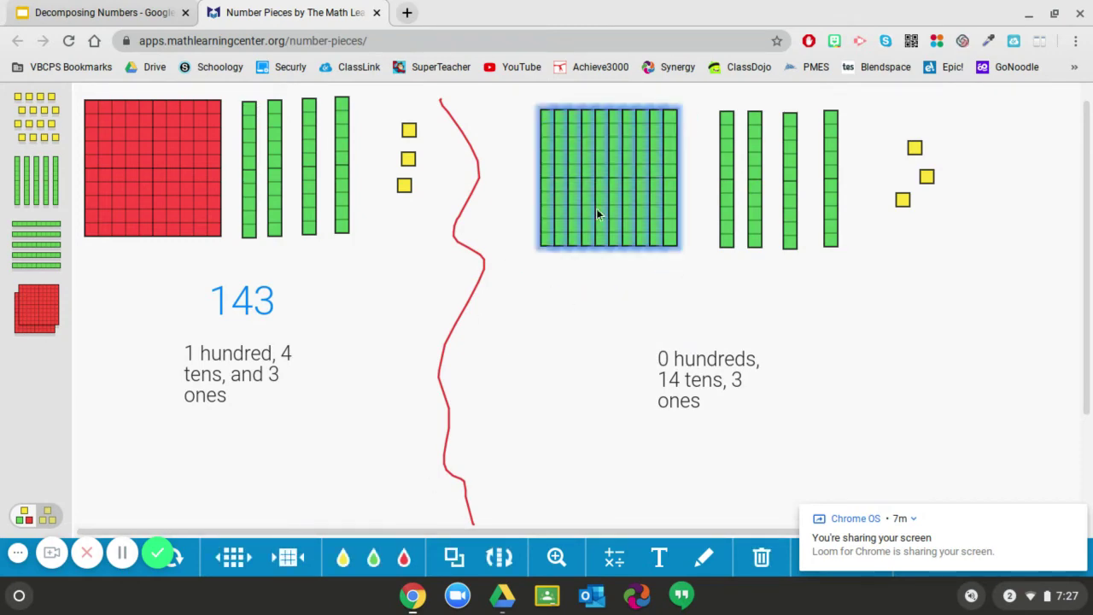
left_click(288, 558)
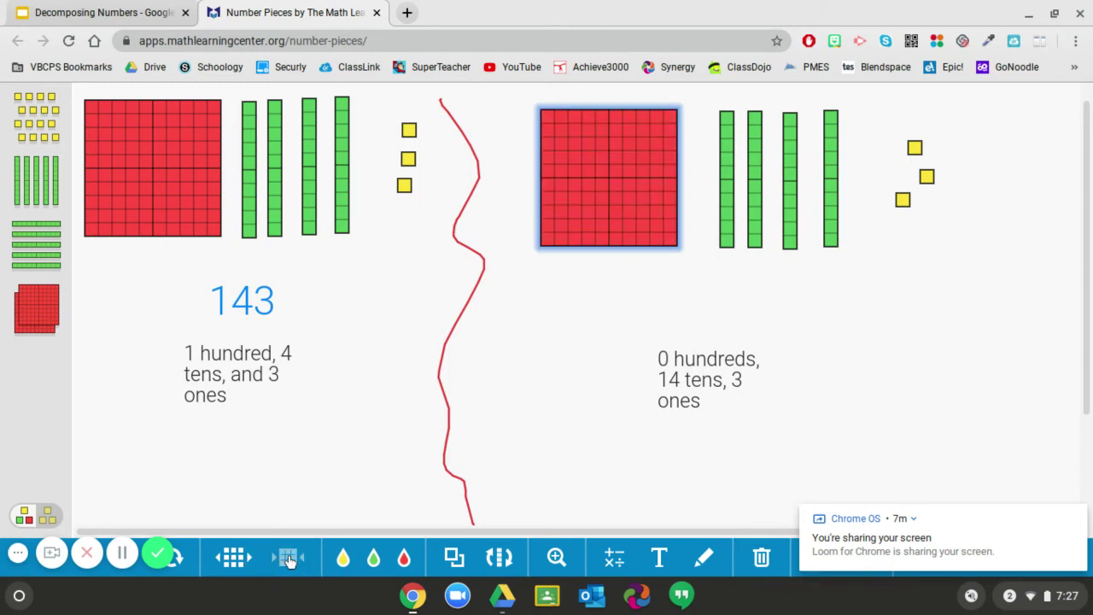
left_click(234, 558)
left_click(510, 381)
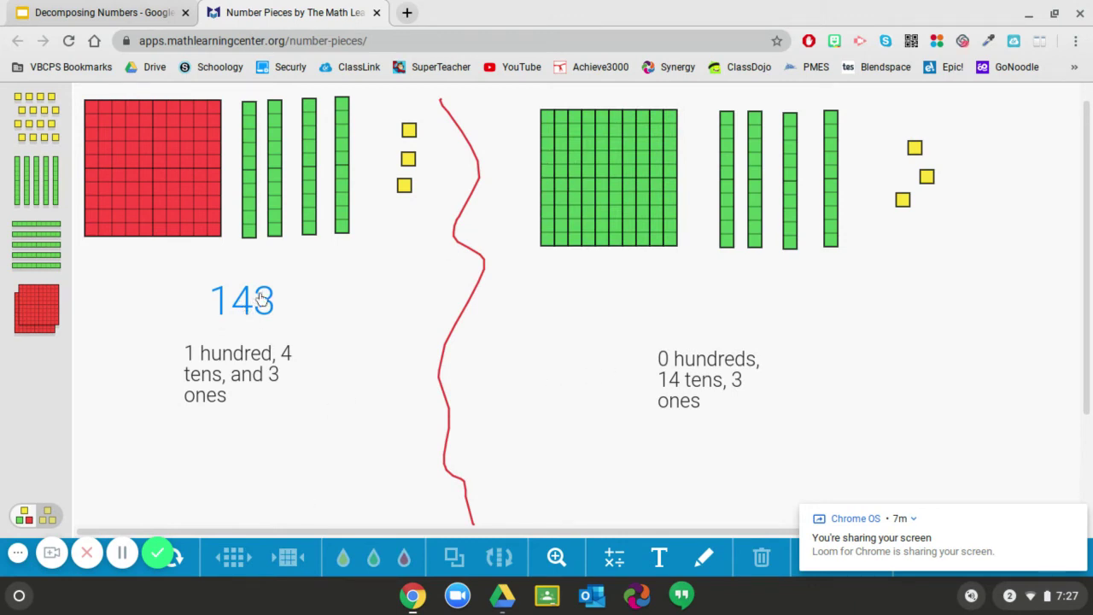
mouse_move(685, 110)
left_mouse_down()
mouse_move(501, 110)
mouse_move(642, 264)
mouse_move(667, 96)
left_mouse_up()
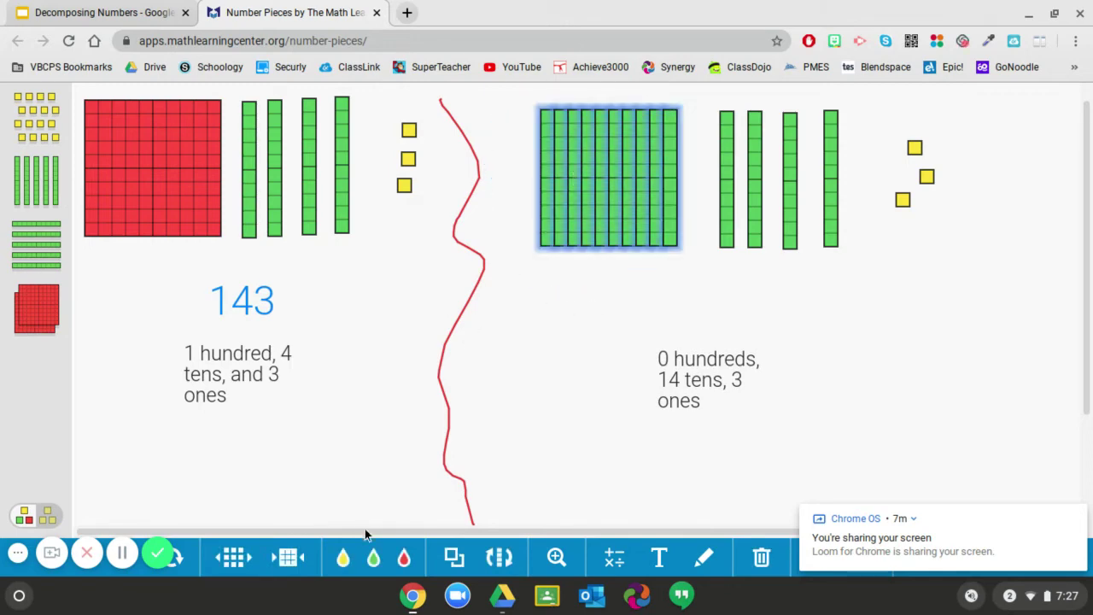
left_click(288, 556)
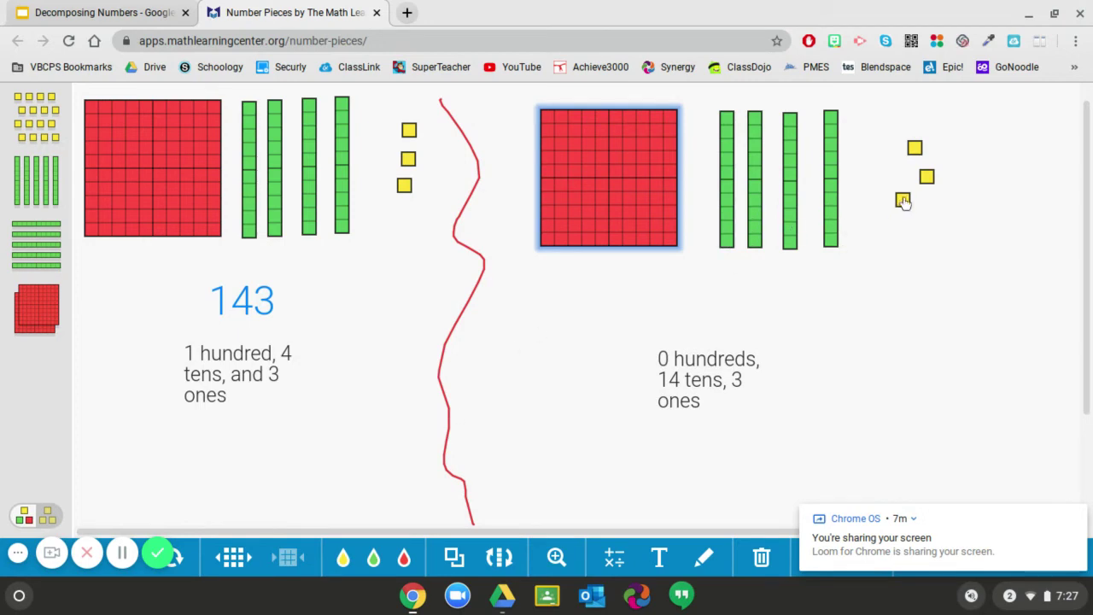
left_click(288, 557)
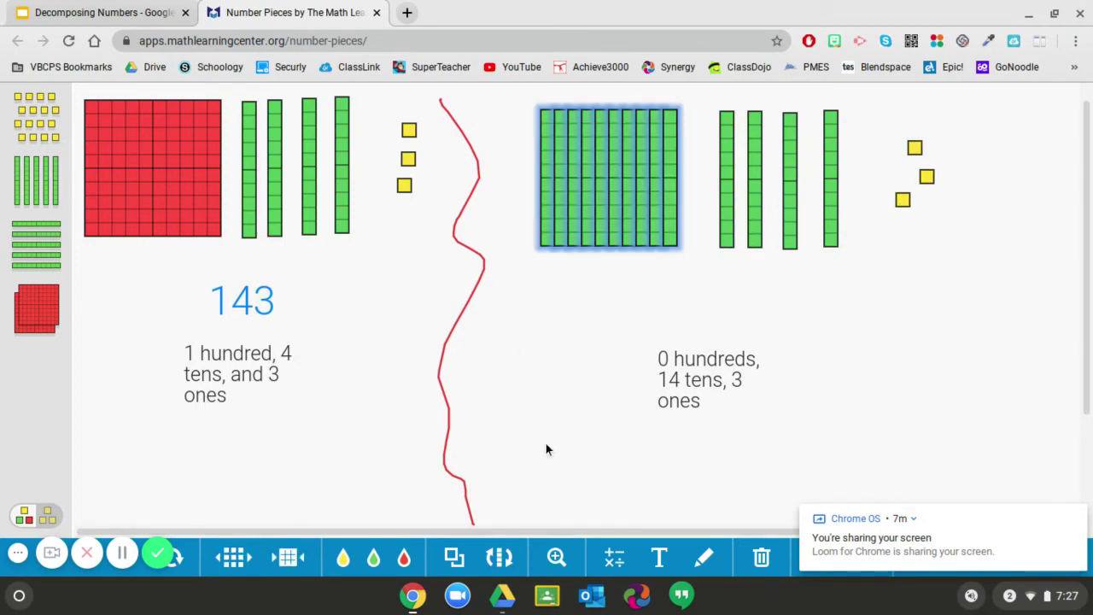
left_click(545, 443)
Step: Add a label reading "143", enlarge it and place it above the "0 hundreds, 14 tens, 3 ones" label
left_click(658, 557)
type("1")
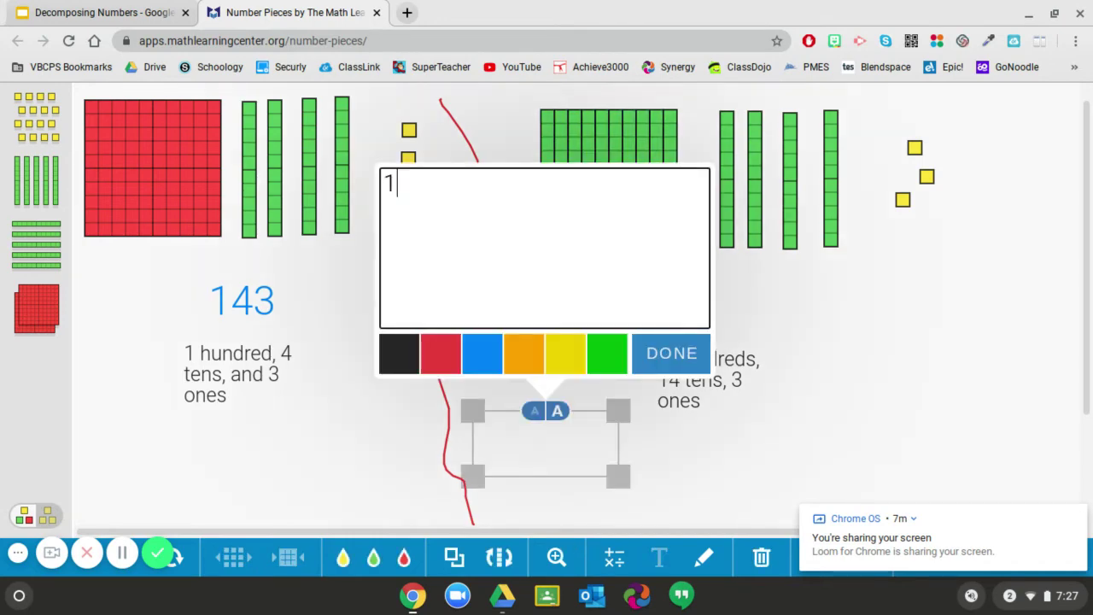
type("43")
left_click(674, 359)
left_click(556, 411)
left_click(557, 410)
left_click_drag(537, 433, 704, 314)
left_click(825, 374)
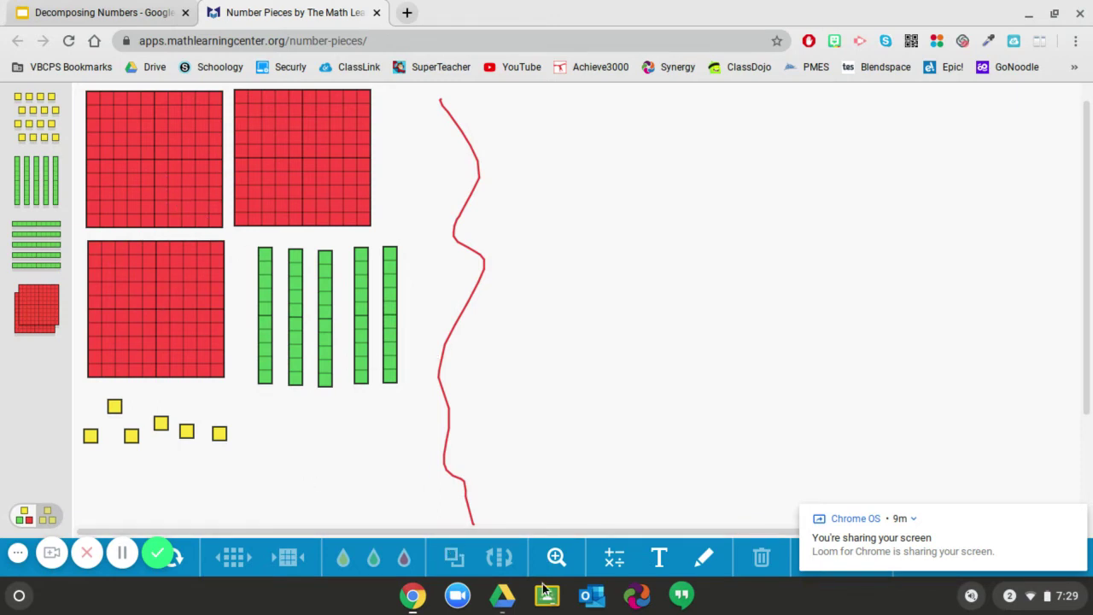
Step: Add a text label reading "3 hundreds, 5 tens, 6 ones" for the new model
left_click(658, 557)
type("3 ")
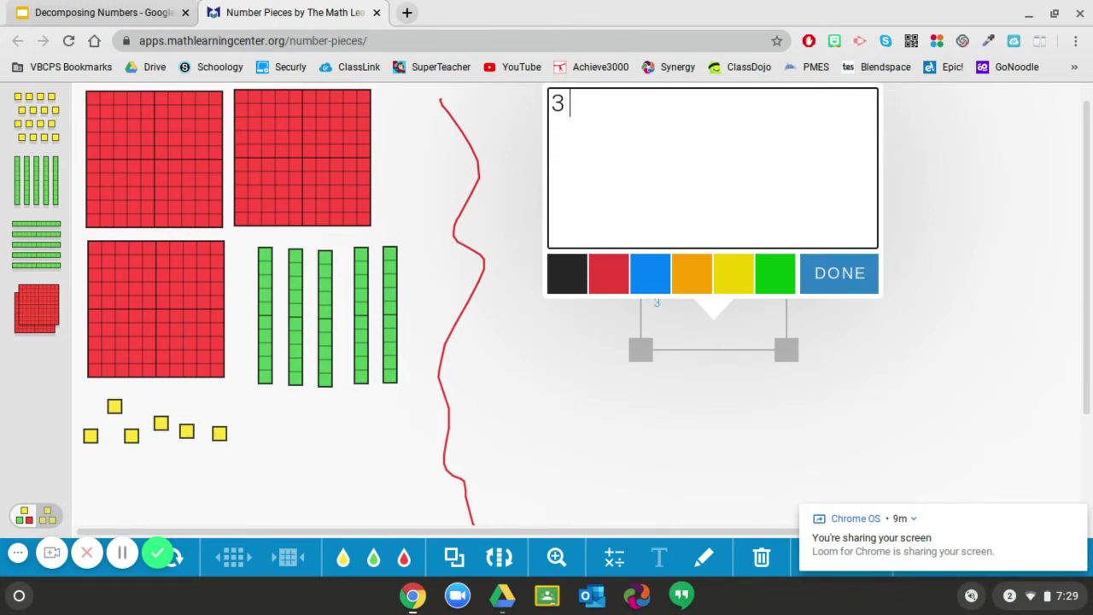
type("hundreds,")
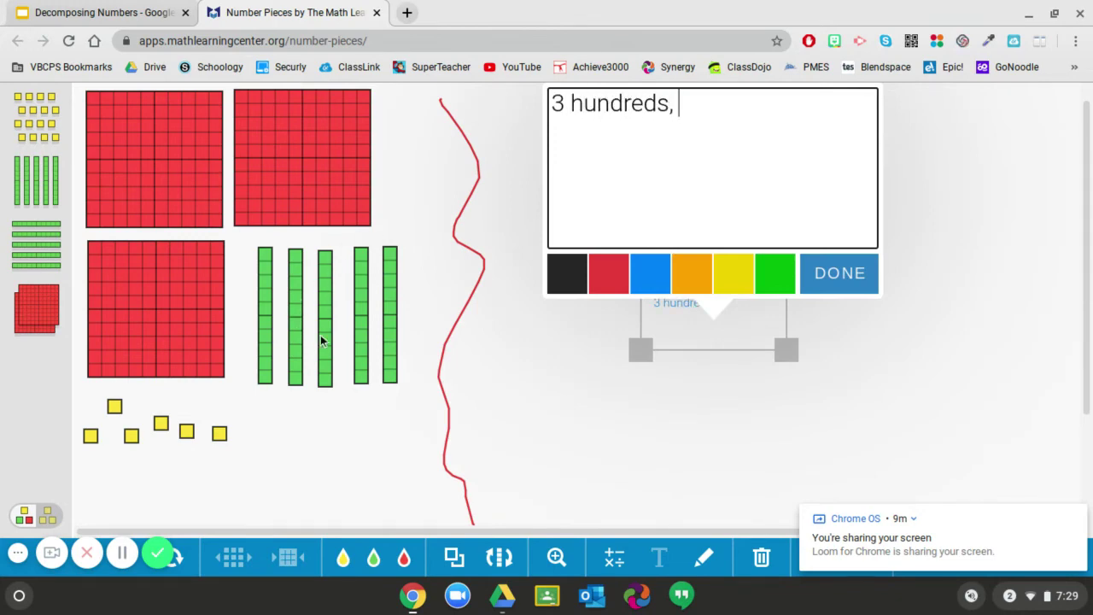
type(" 5 tens,")
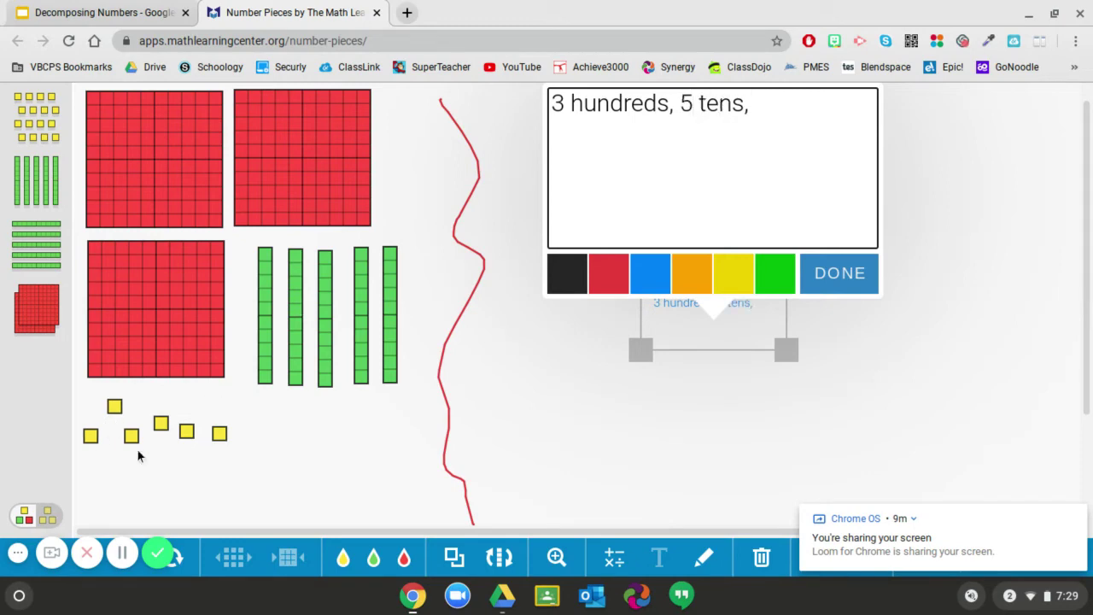
type(" 6 ibes")
key("BackSpace")
key("BackSpace")
key("BackSpace")
key("BackSpace")
type("ones")
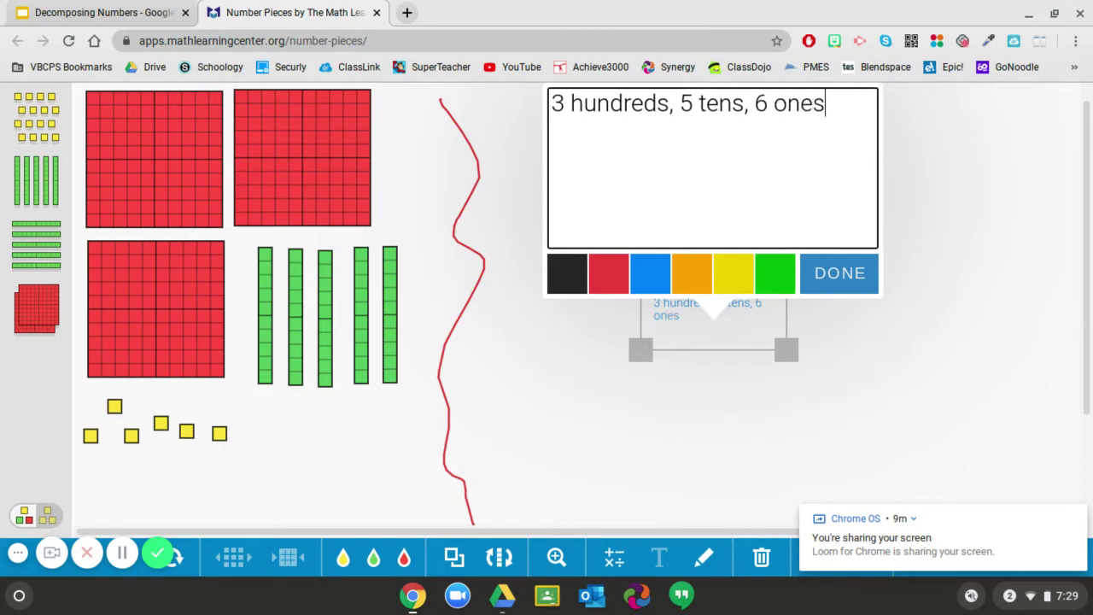
left_click(862, 286)
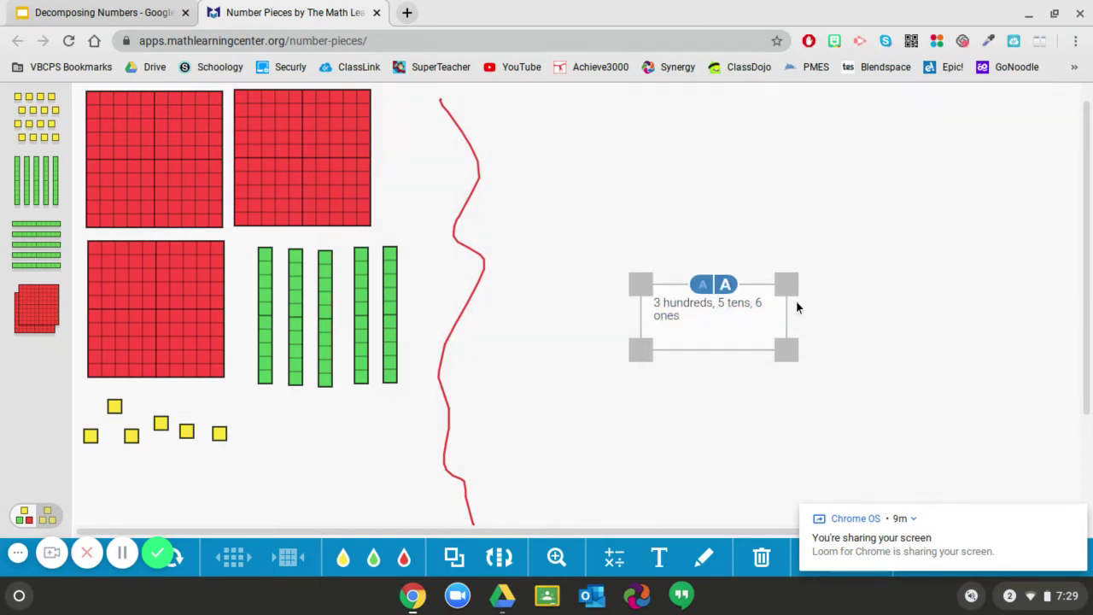
Step: Enlarge the "3 hundreds, 5 tens, 6 ones" label and place it below the five tens rods
left_click(725, 285)
left_click_drag(726, 303, 354, 470)
left_click(553, 456)
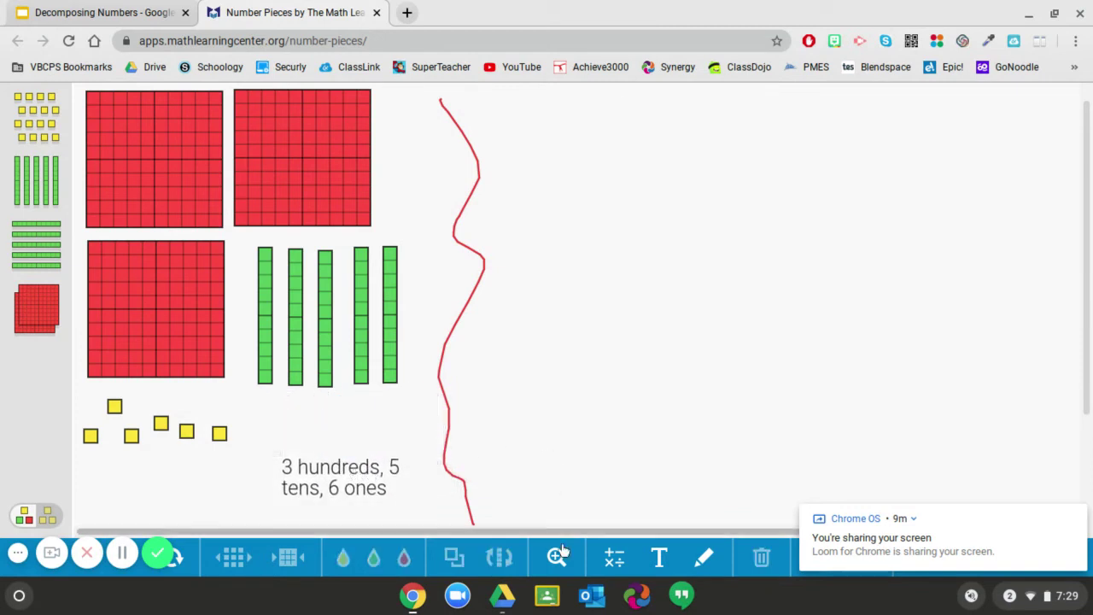
Step: Add a blue label reading "356", enlarge it and place it directly above the "3 hundreds, 5 tens, 6 ones" label
left_click(665, 557)
type("3")
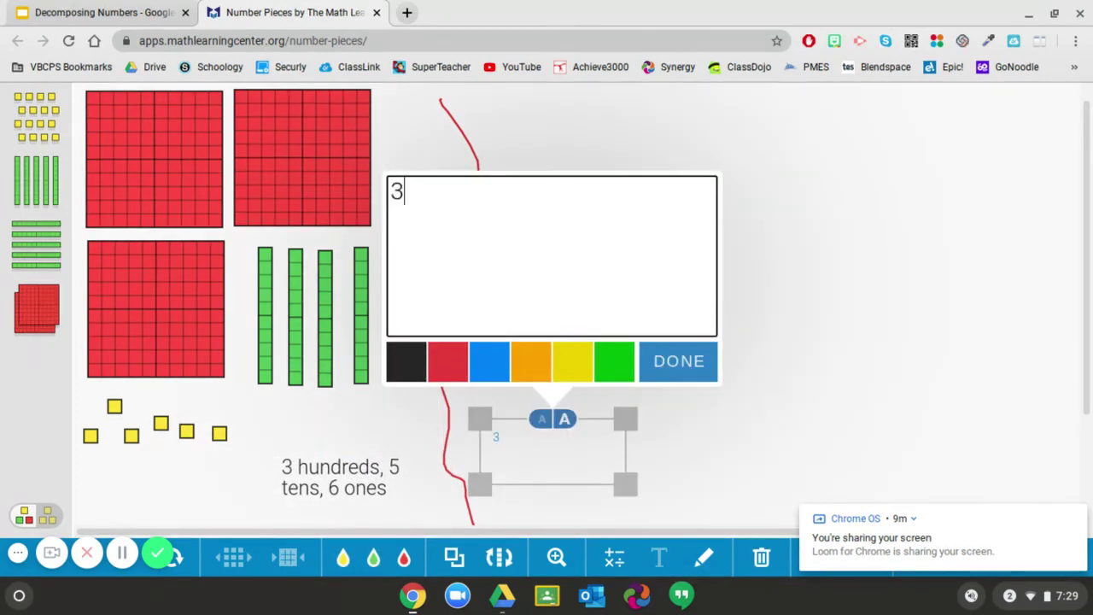
type("56")
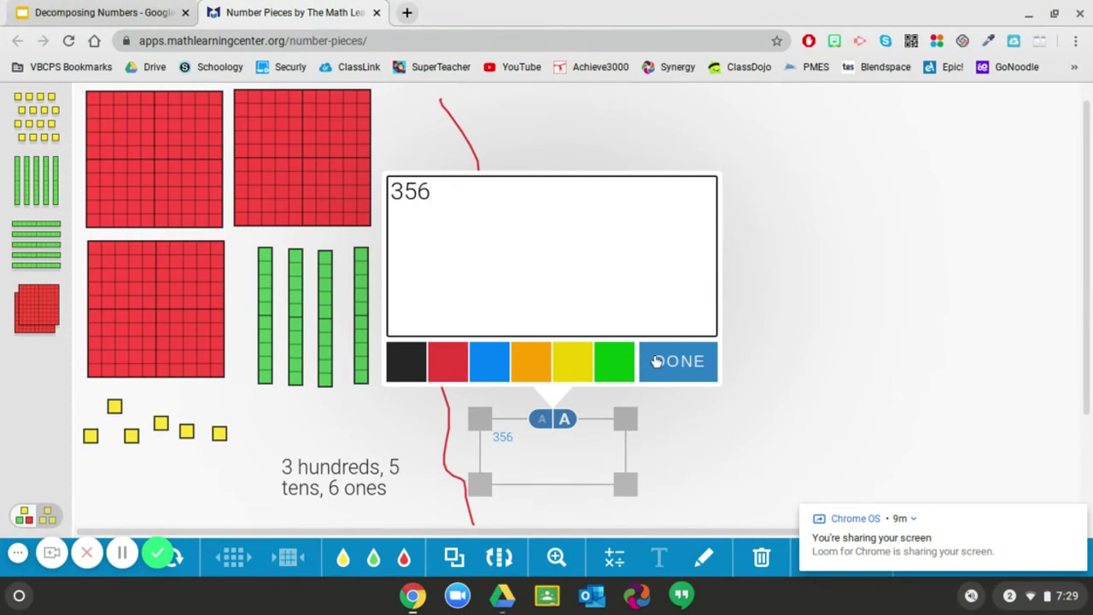
left_click(683, 367)
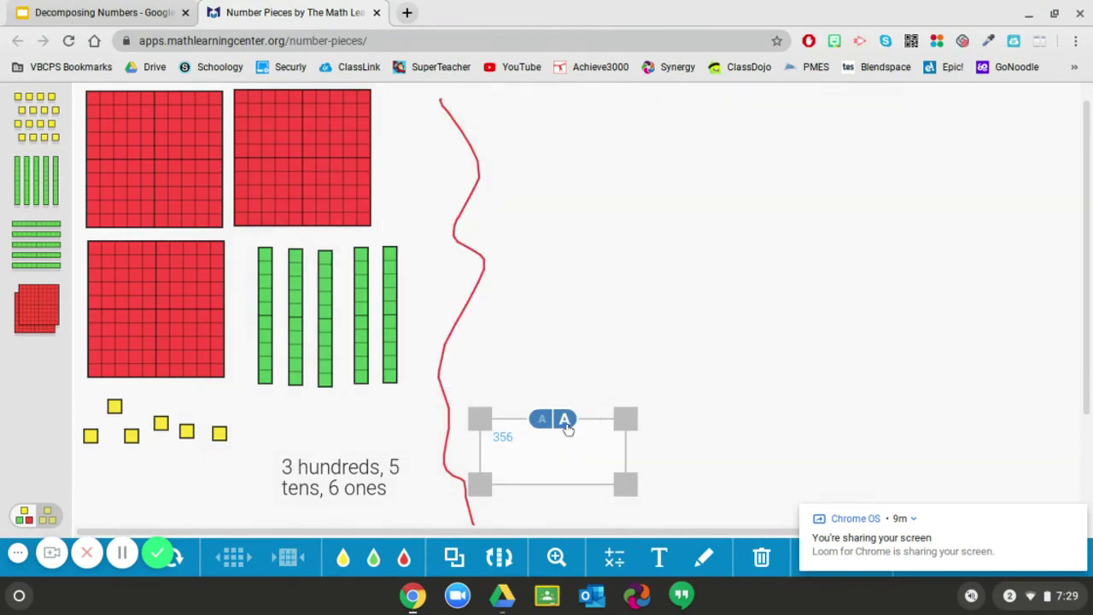
left_click(564, 418)
left_click(563, 418)
left_click_drag(490, 450, 281, 437)
left_click(539, 411)
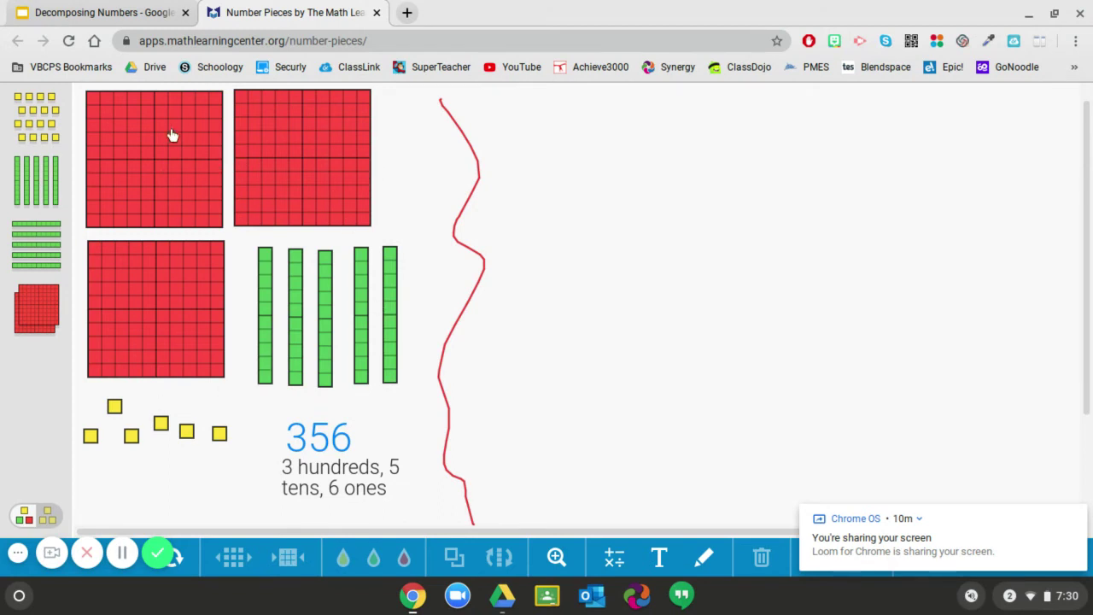
Step: Start a second model of 356 by placing three hundreds in a row on the empty side of the dividing line
left_click_drag(40, 318, 743, 173)
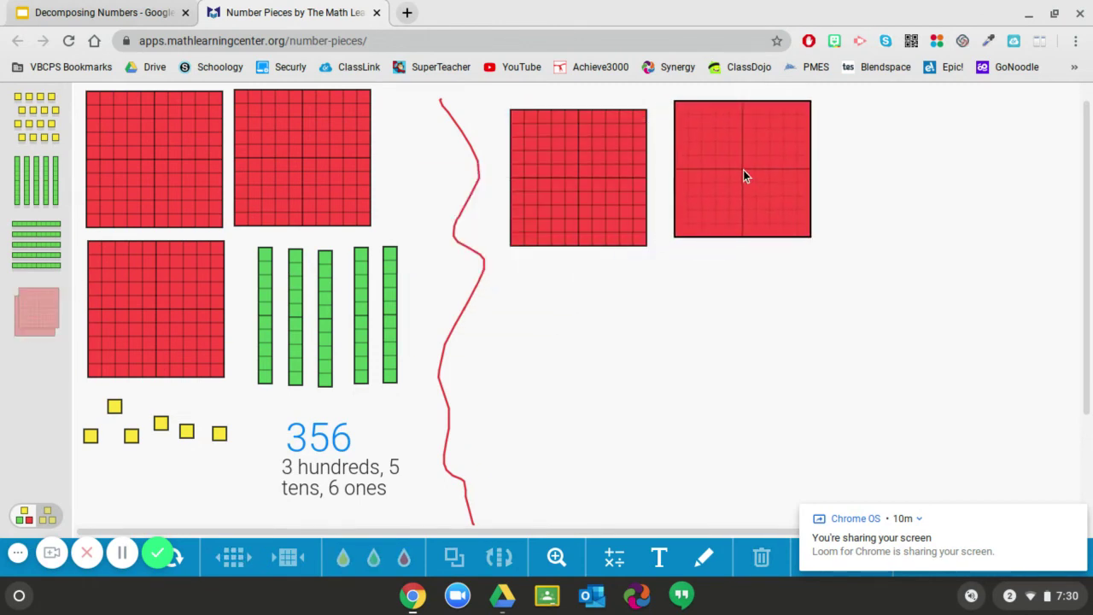
left_click_drag(36, 316, 900, 179)
left_click(342, 331)
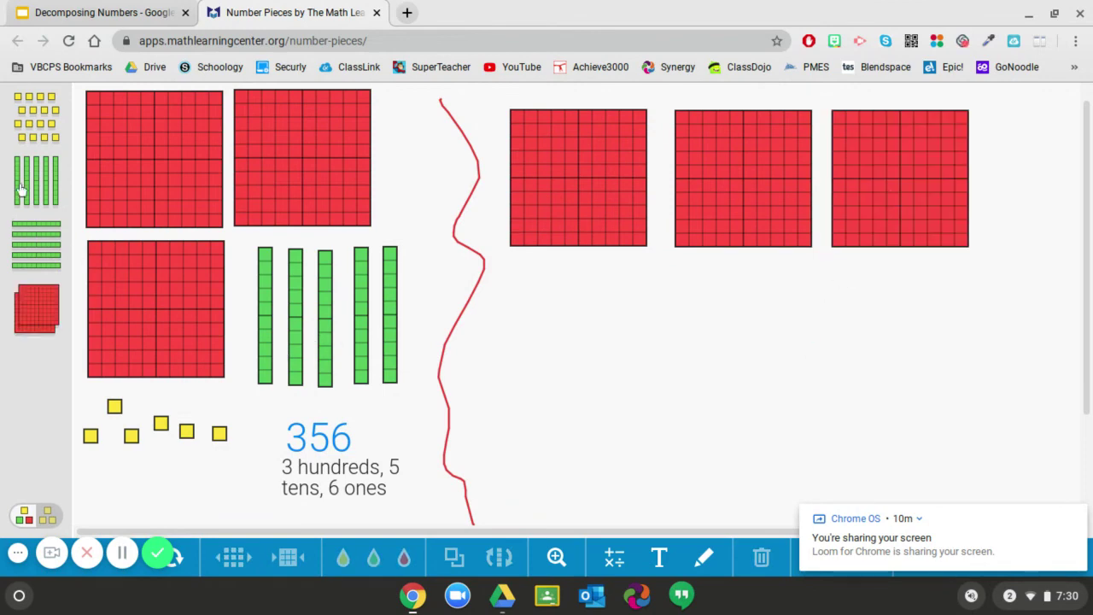
Step: Place five vertical tens rods side by side beneath the hundreds of the second model
left_click_drag(23, 190, 581, 316)
left_click_drag(47, 205, 624, 328)
left_click_drag(36, 184, 666, 318)
left_click(718, 331)
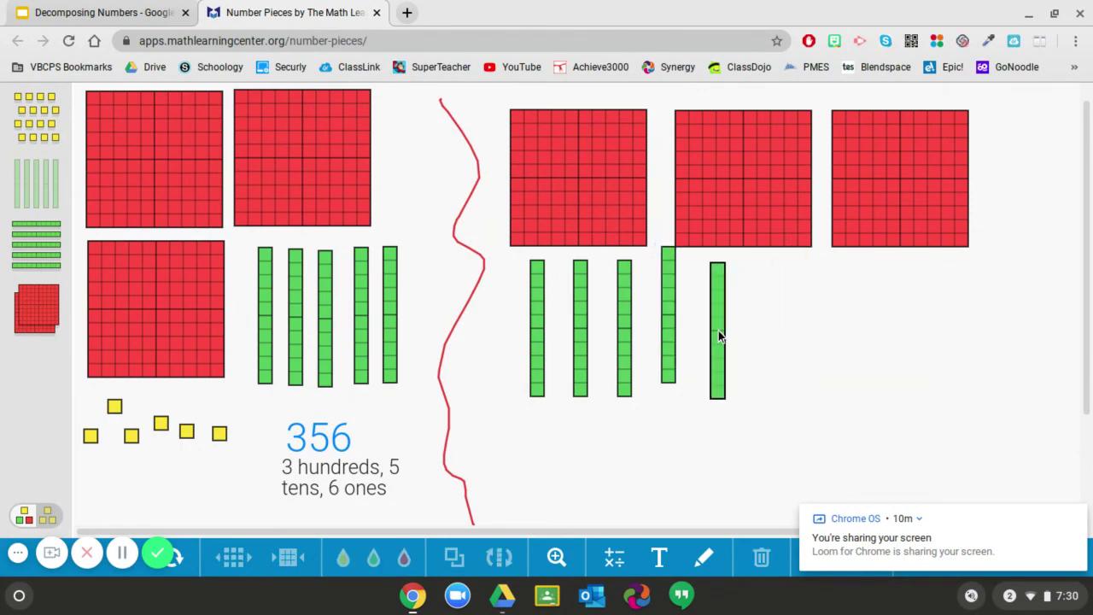
Step: Delete the fifth tens rod of the second model, the one farthest from the dividing line
left_click(667, 346)
left_click(771, 356)
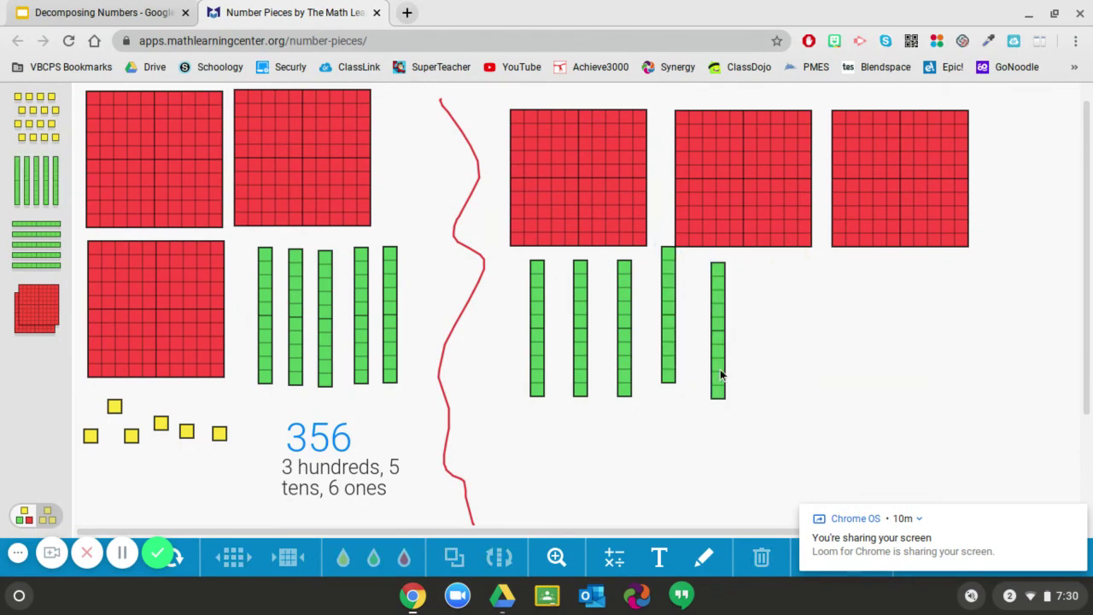
left_click(719, 374)
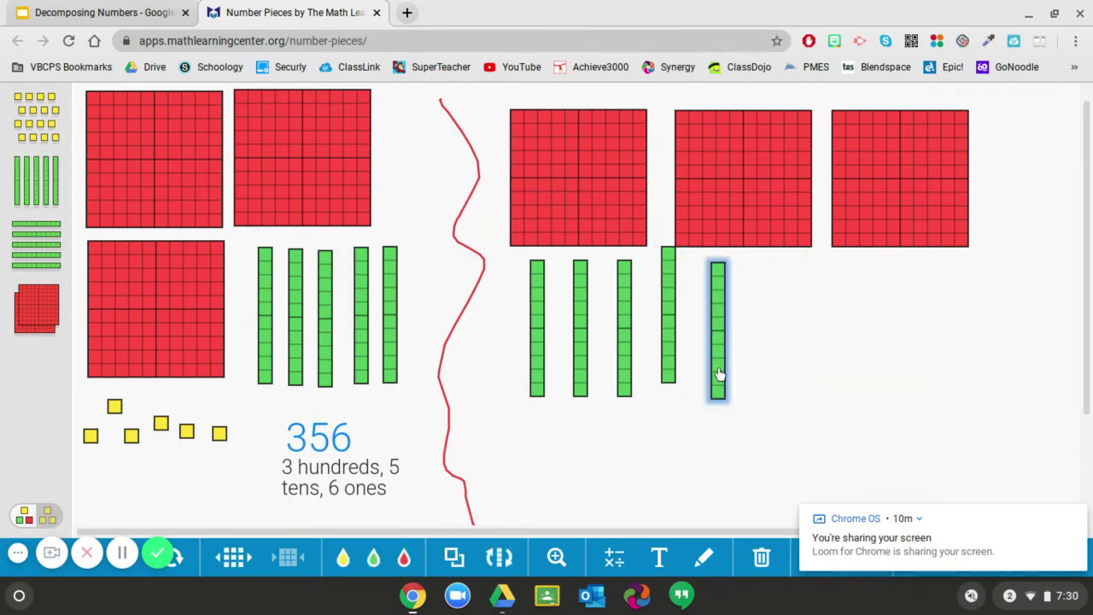
left_click(761, 557)
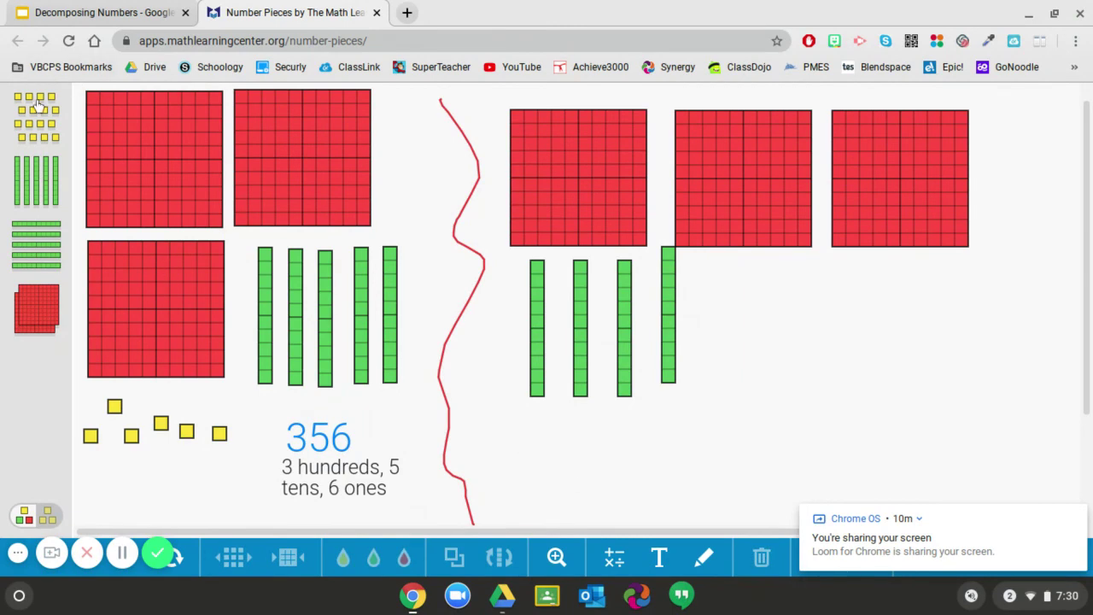
Step: Place ten ones cubes in a loose cluster beside the four tens rods of the second model
left_click_drag(36, 104, 743, 300)
left_click_drag(37, 128, 744, 320)
left_click_drag(58, 130, 766, 343)
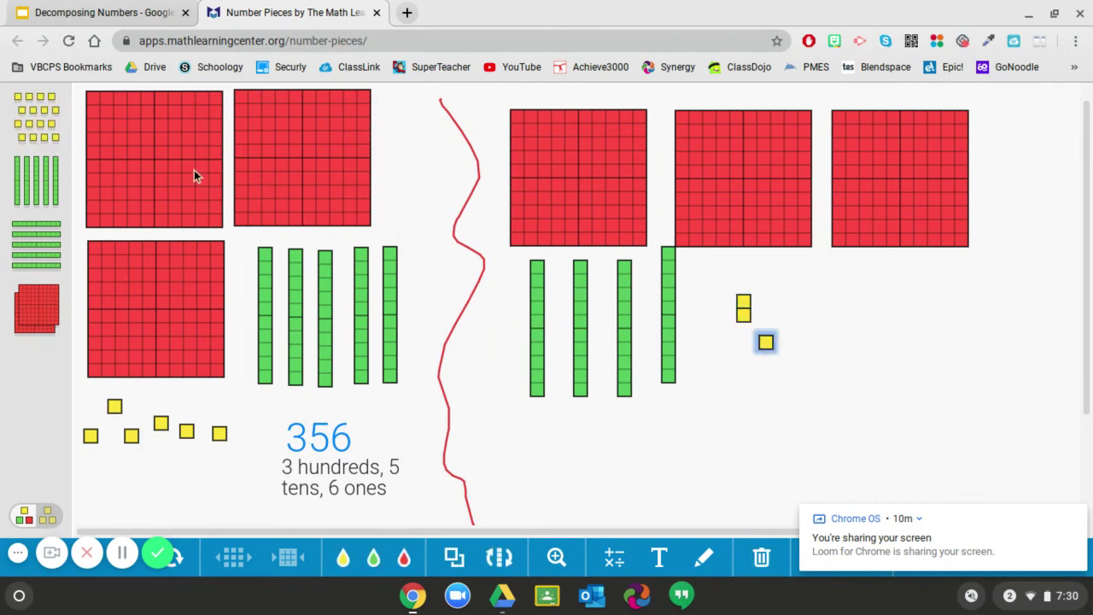
left_click_drag(37, 125, 720, 345)
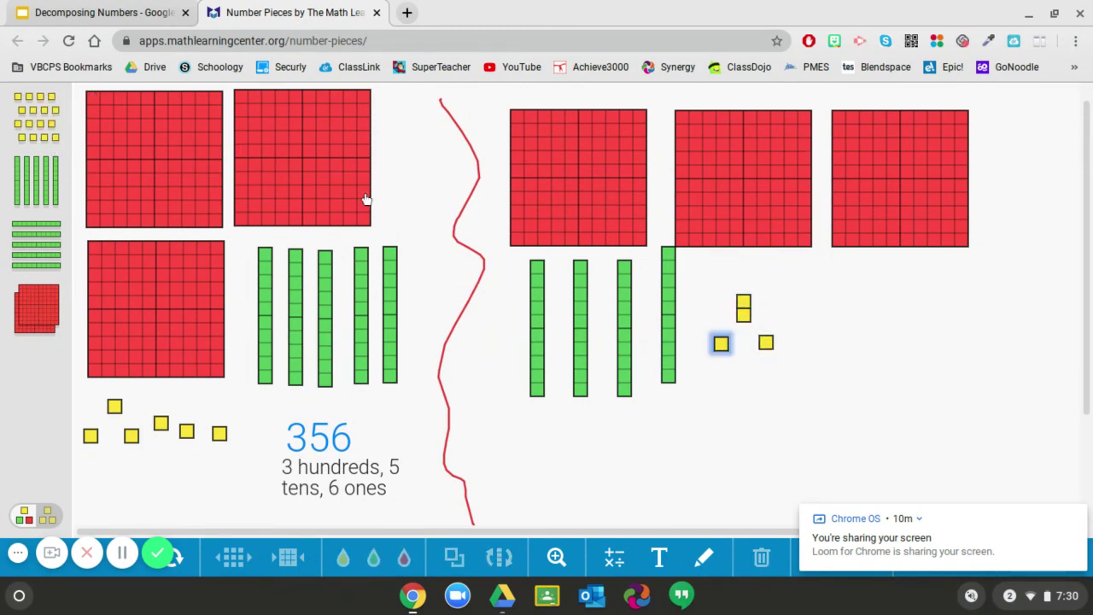
left_click_drag(37, 119, 801, 304)
left_click_drag(38, 132, 771, 274)
left_click_drag(34, 128, 717, 303)
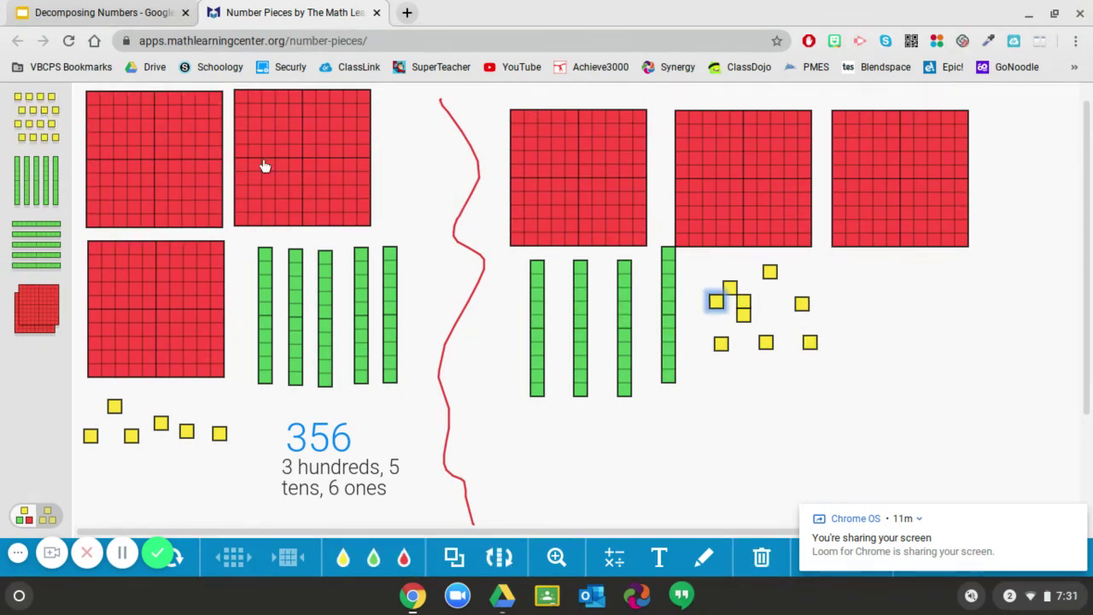
left_click_drag(38, 128, 787, 304)
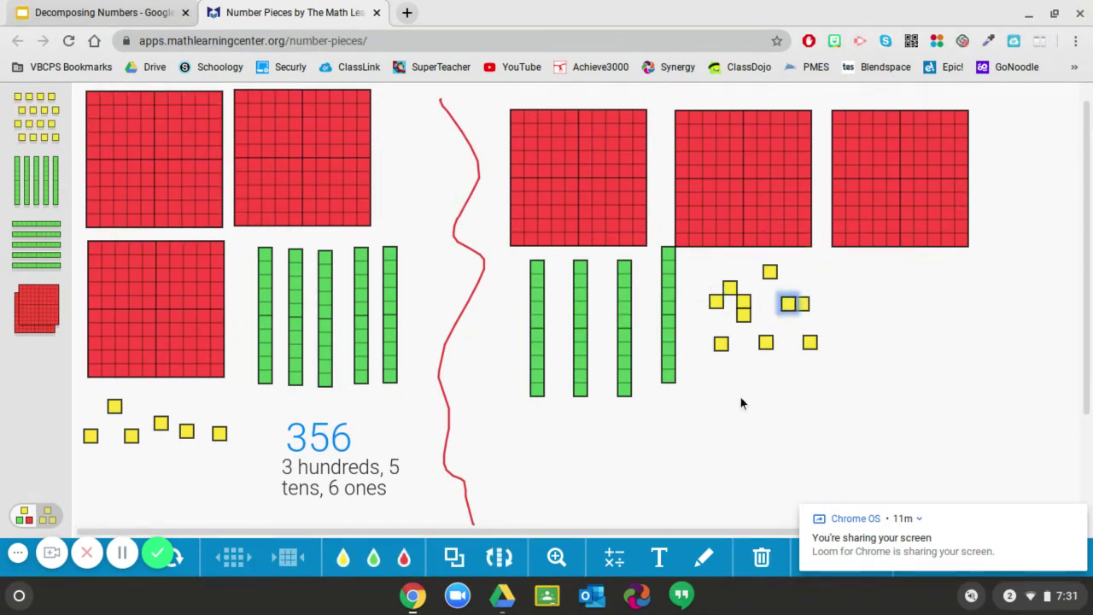
left_click(794, 316)
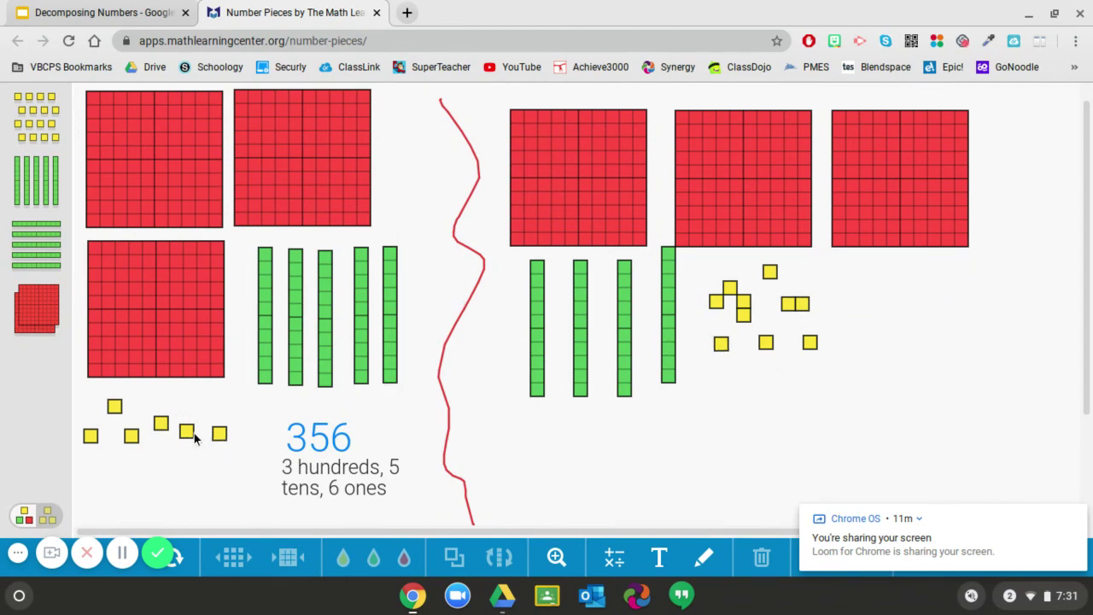
Step: Add six more ones cubes to the second model, mostly on the far side of the existing cluster
left_click_drag(55, 132, 857, 281)
left_click_drag(62, 137, 883, 312)
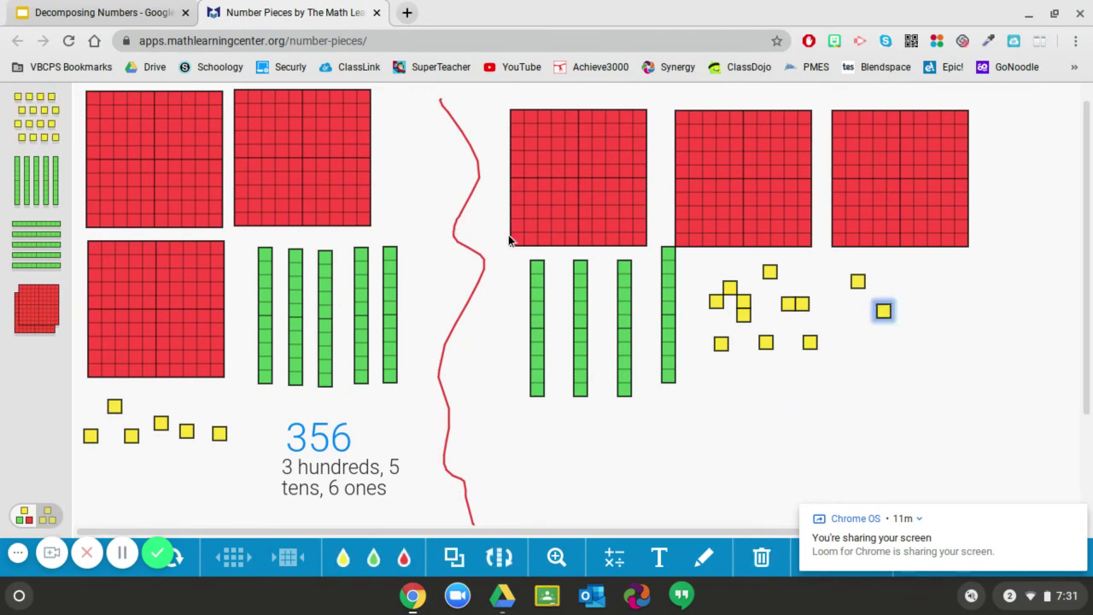
left_click_drag(61, 138, 901, 353)
left_click_drag(45, 141, 857, 297)
left_click(77, 137)
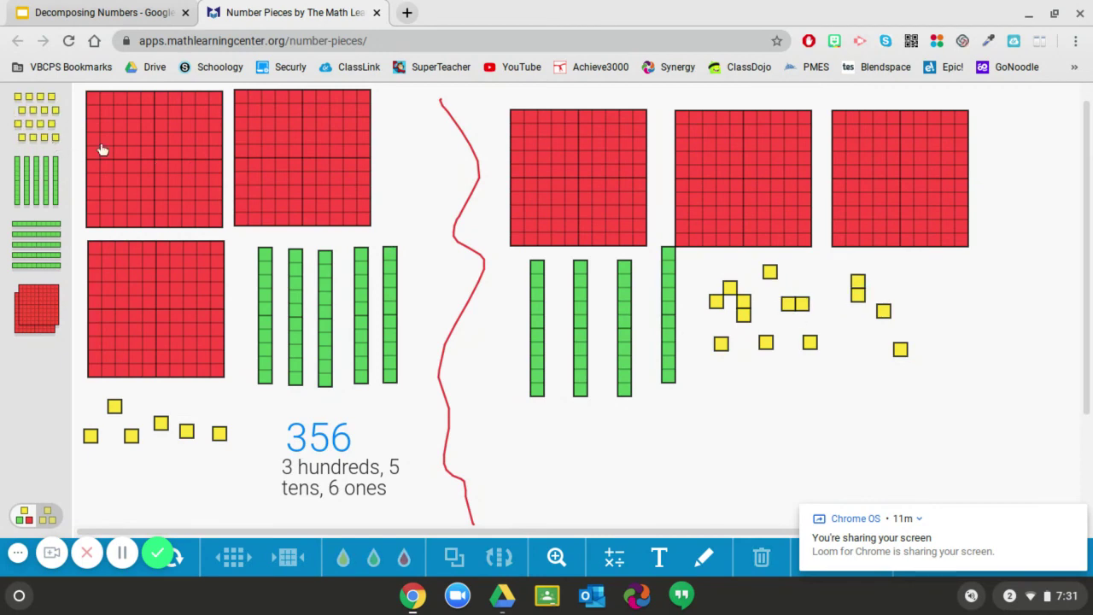
left_click_drag(48, 136, 818, 294)
left_click(849, 418)
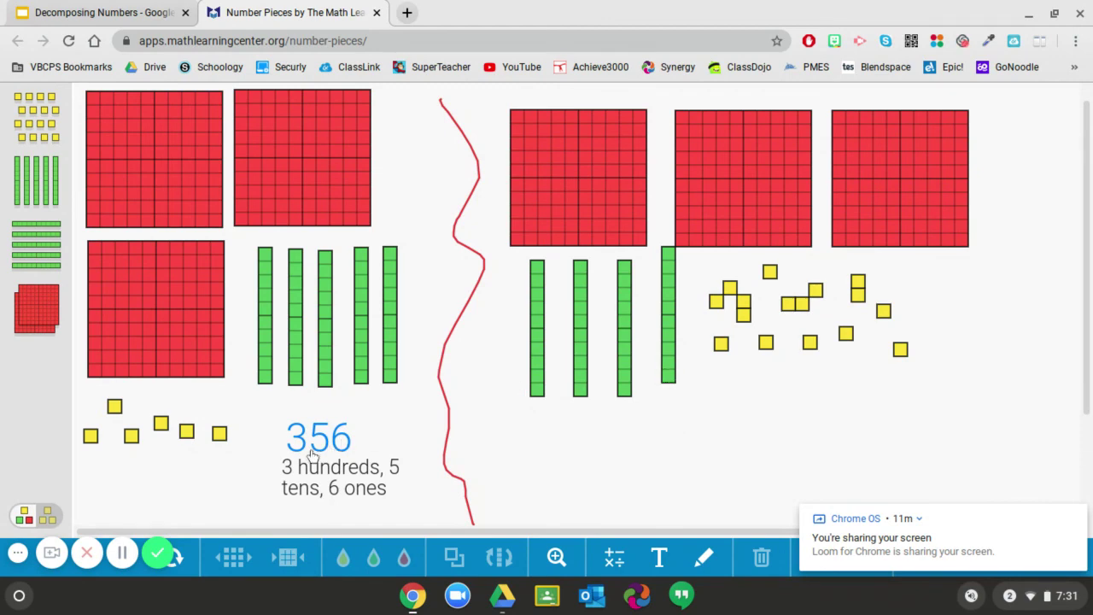
Step: Add a black text label reading "3 hundreds, 4 tens, 16 ones" for the second model
left_click(659, 551)
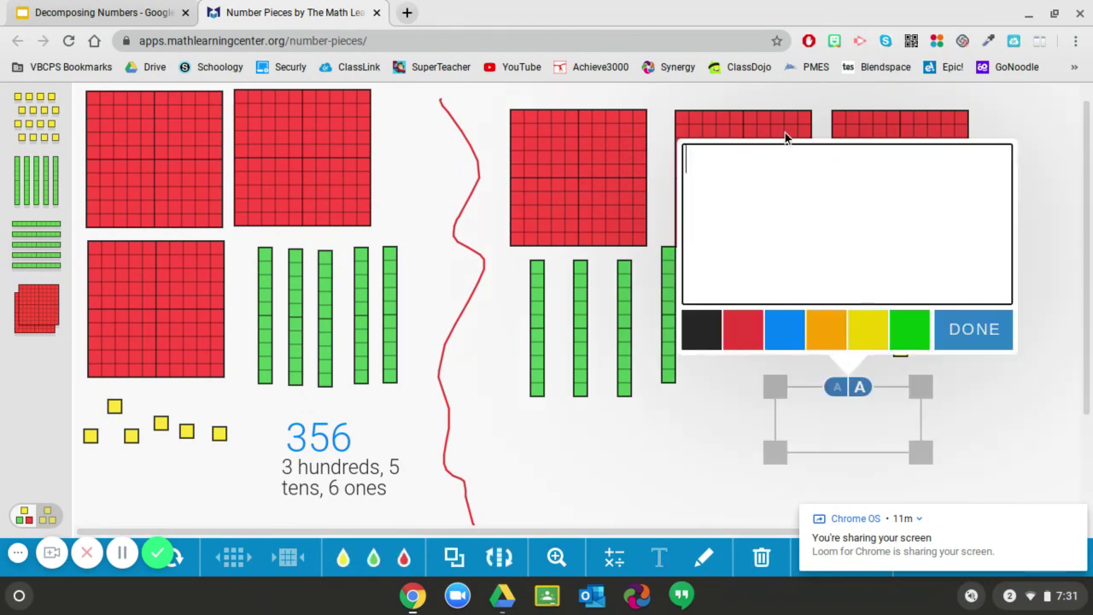
type("3 hundreds")
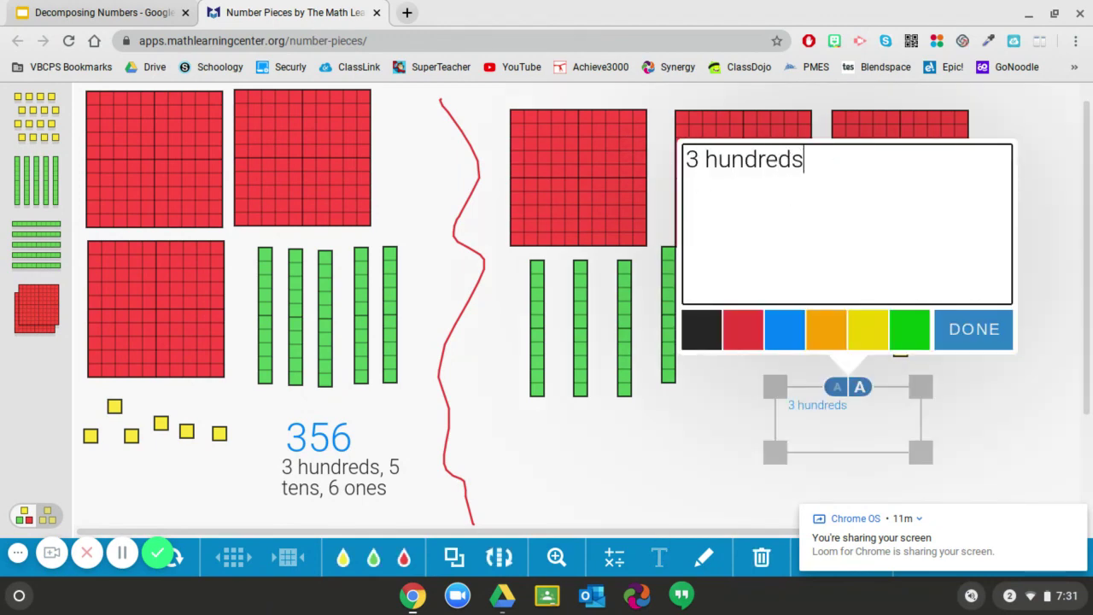
type(", 4 tens")
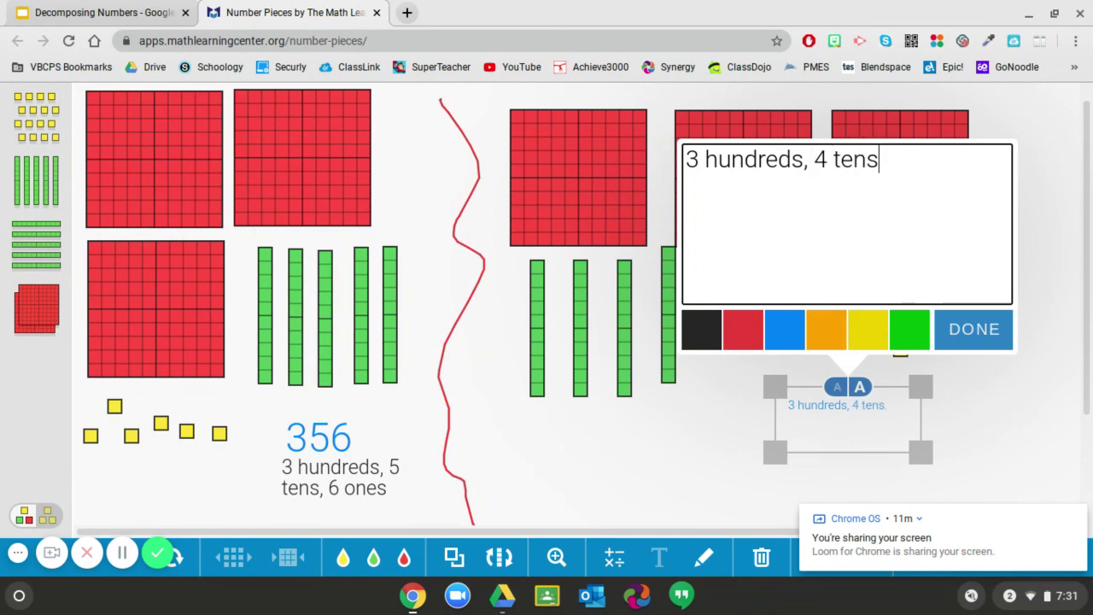
type(", 16 ones")
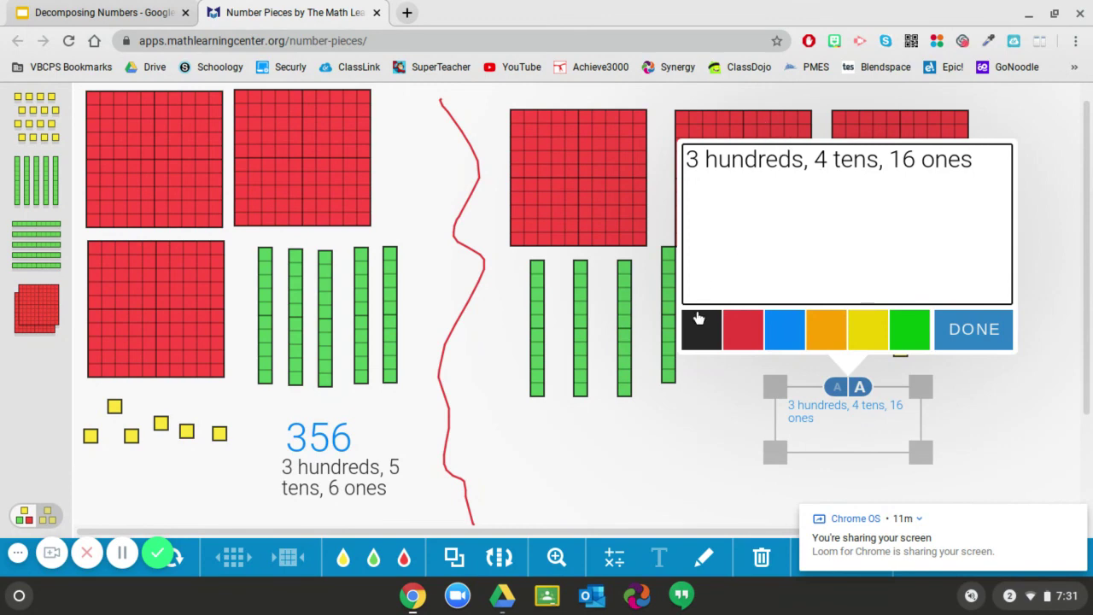
left_click(989, 333)
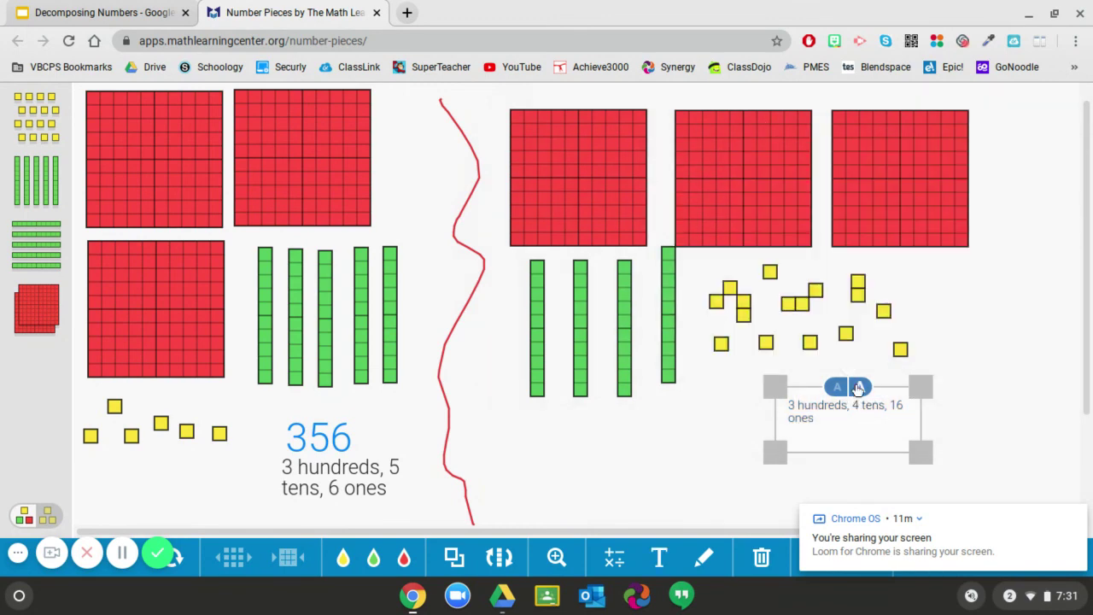
Step: Enlarge the "3 hundreds, 4 tens, 16 ones" label and move it below the second model's blocks
left_click(859, 387)
left_click(959, 424)
left_click_drag(867, 433, 718, 483)
left_click(672, 382)
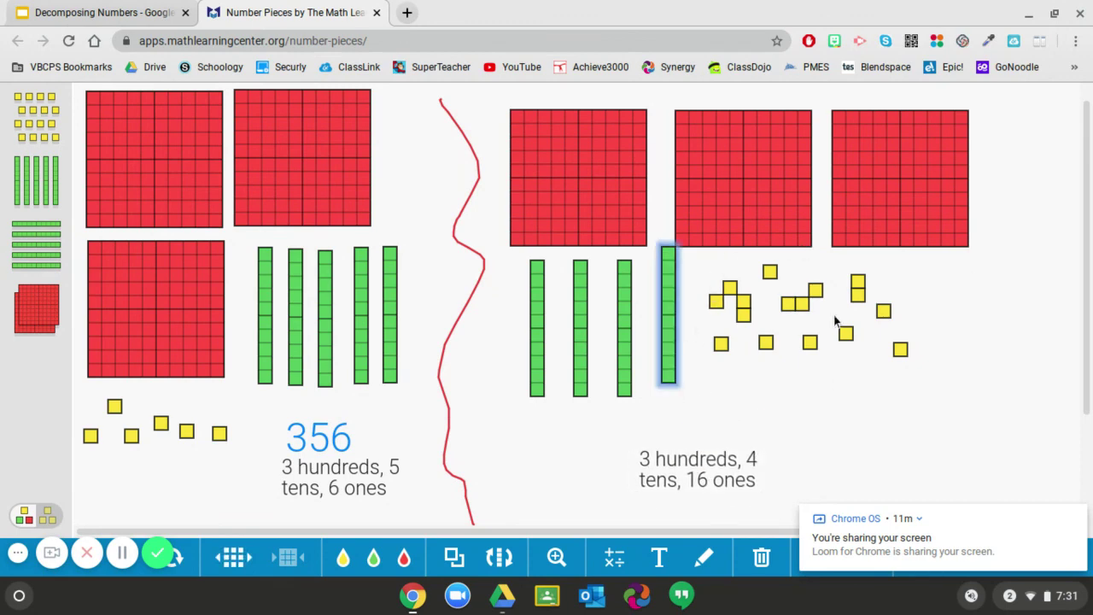
left_click(968, 367)
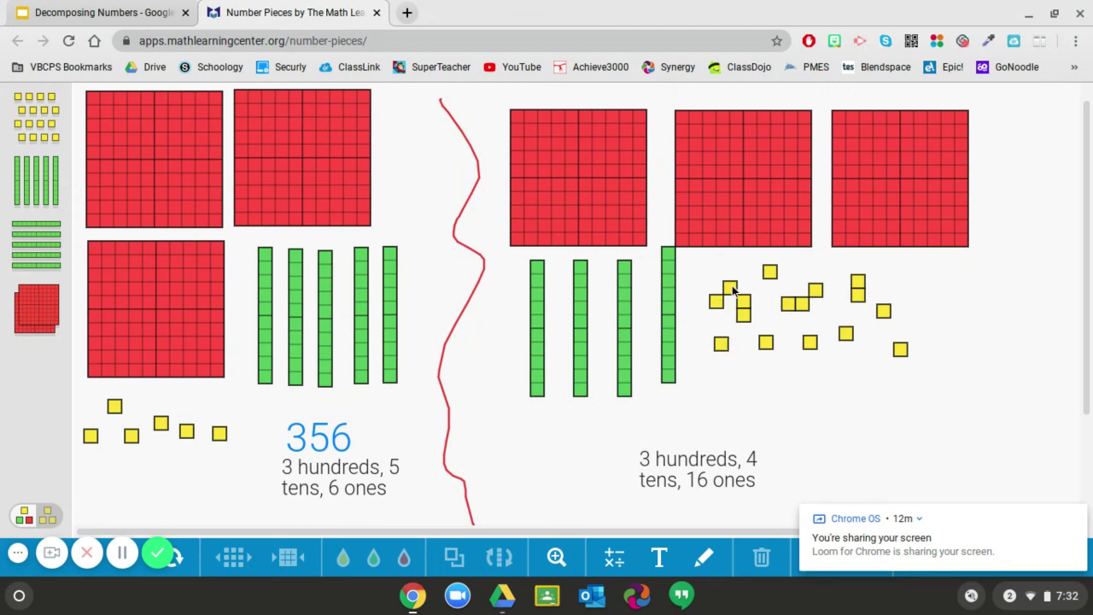
Step: Group ten of the second model's loose ones into a horizontal tens rod and break it back into a row of ten ones
mouse_move(696, 288)
left_mouse_down()
mouse_move(993, 371)
mouse_move(670, 359)
mouse_move(690, 379)
left_mouse_up()
left_click(668, 354)
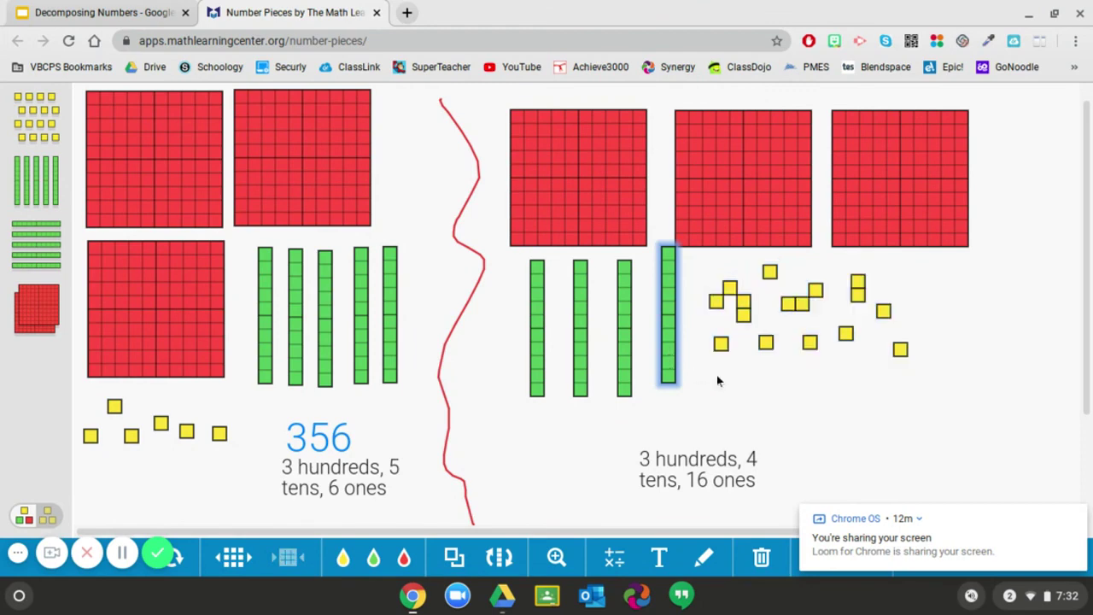
left_click(730, 383)
mouse_move(965, 335)
left_mouse_down()
mouse_move(696, 264)
mouse_move(832, 386)
mouse_move(937, 323)
mouse_move(896, 363)
left_mouse_up()
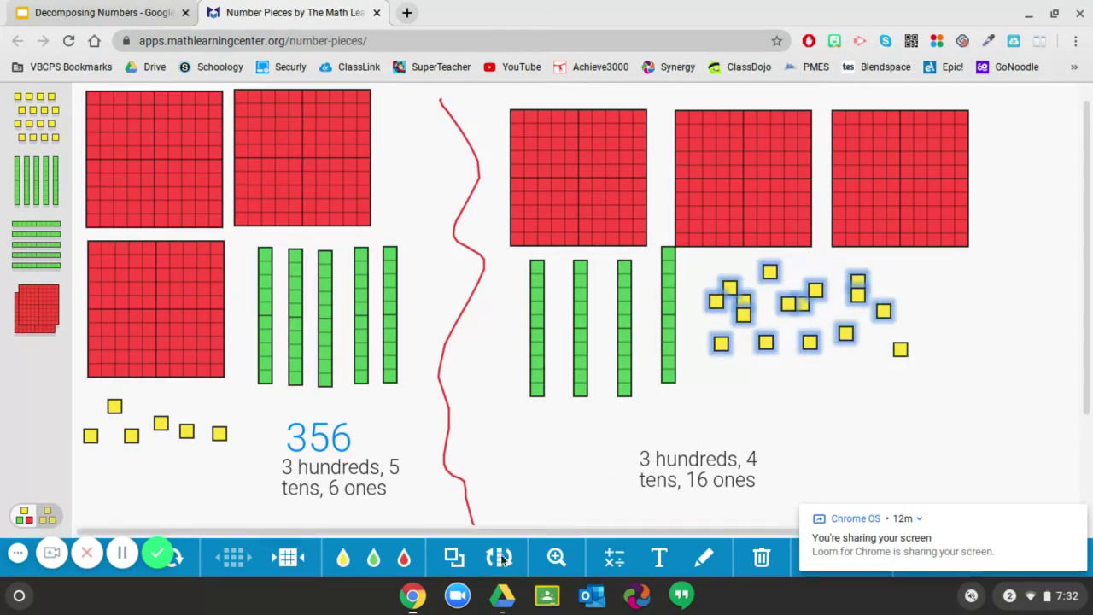
left_click(452, 557)
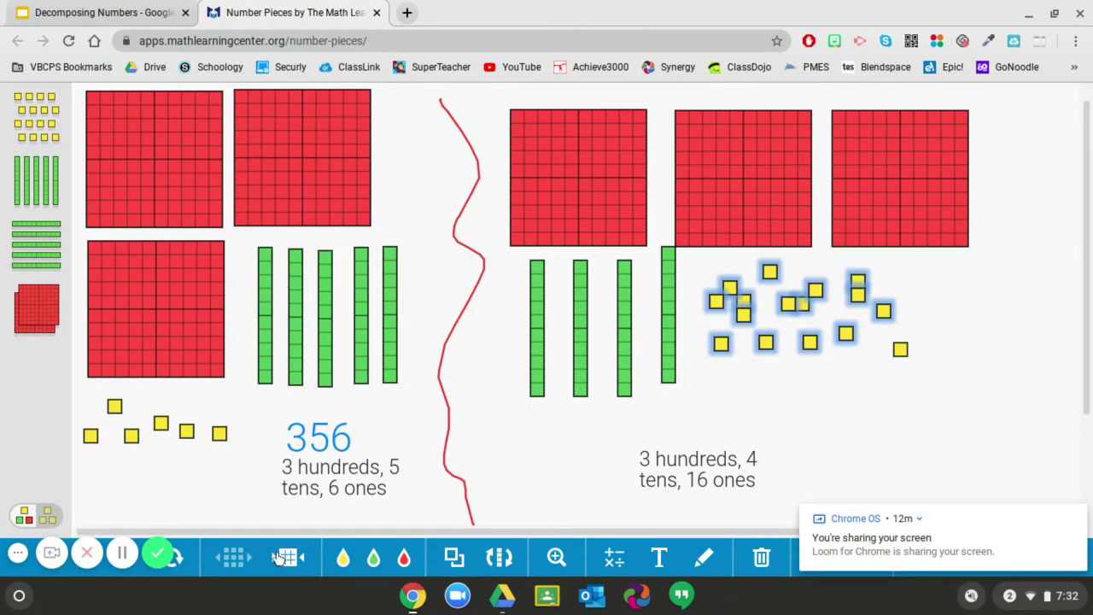
left_click(848, 434)
left_click_drag(790, 307, 771, 321)
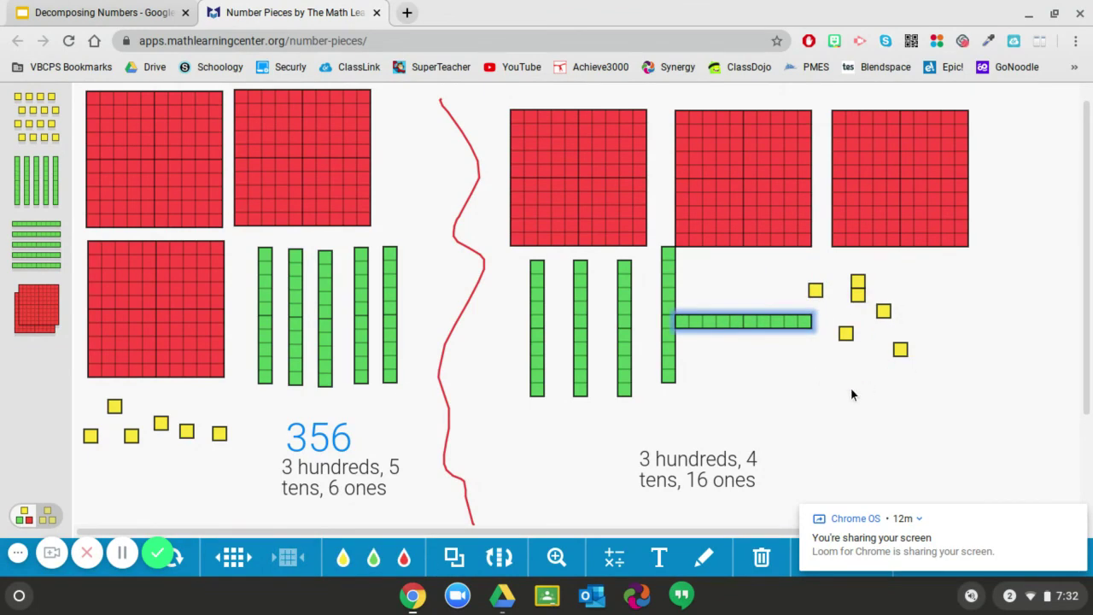
left_click(236, 559)
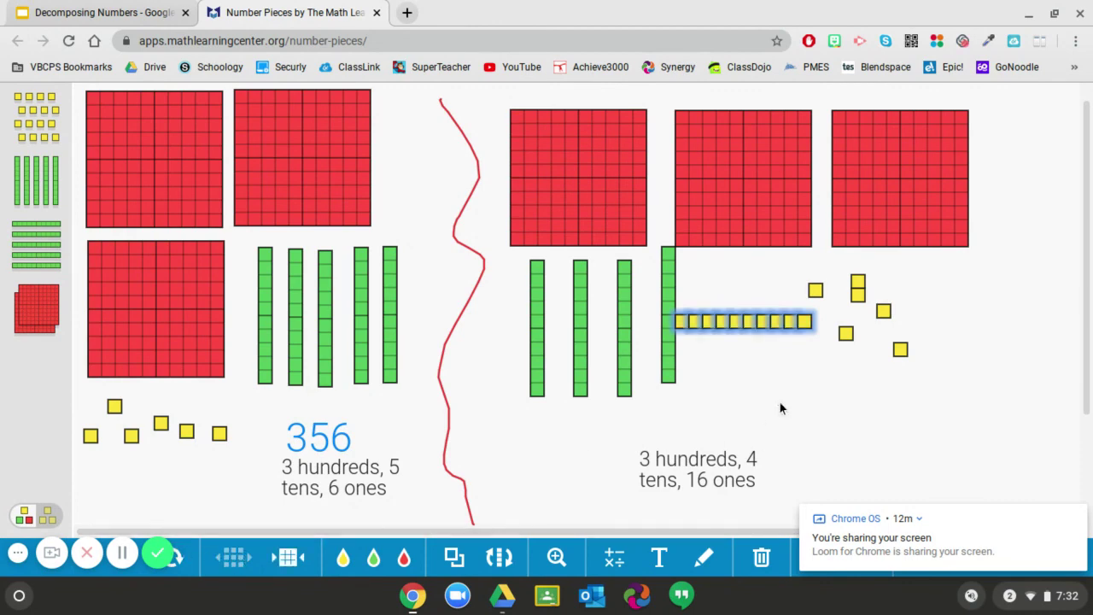
left_click(773, 427)
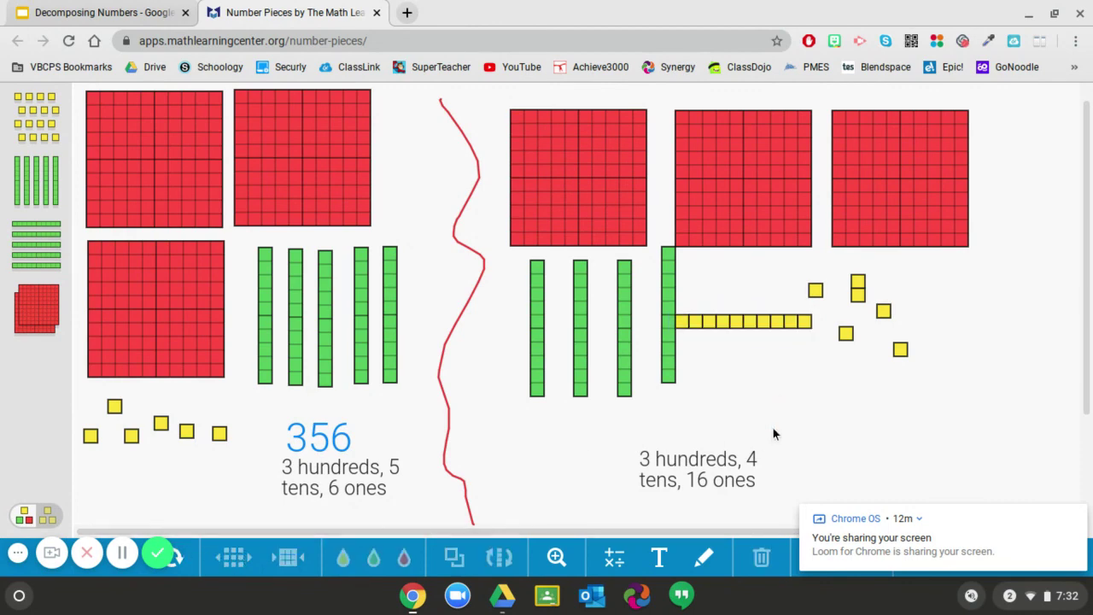
Step: Add an enlarged blue label reading "356" between the second model's blocks and its "3 hundreds, 4 tens, 16 ones" label
left_click(660, 558)
type("3")
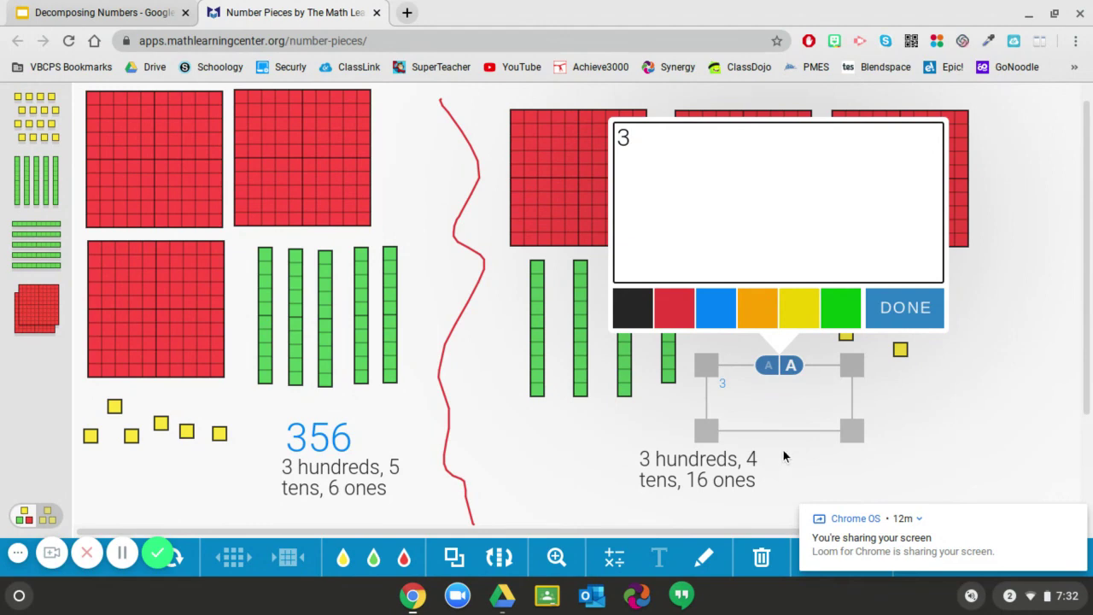
type("56")
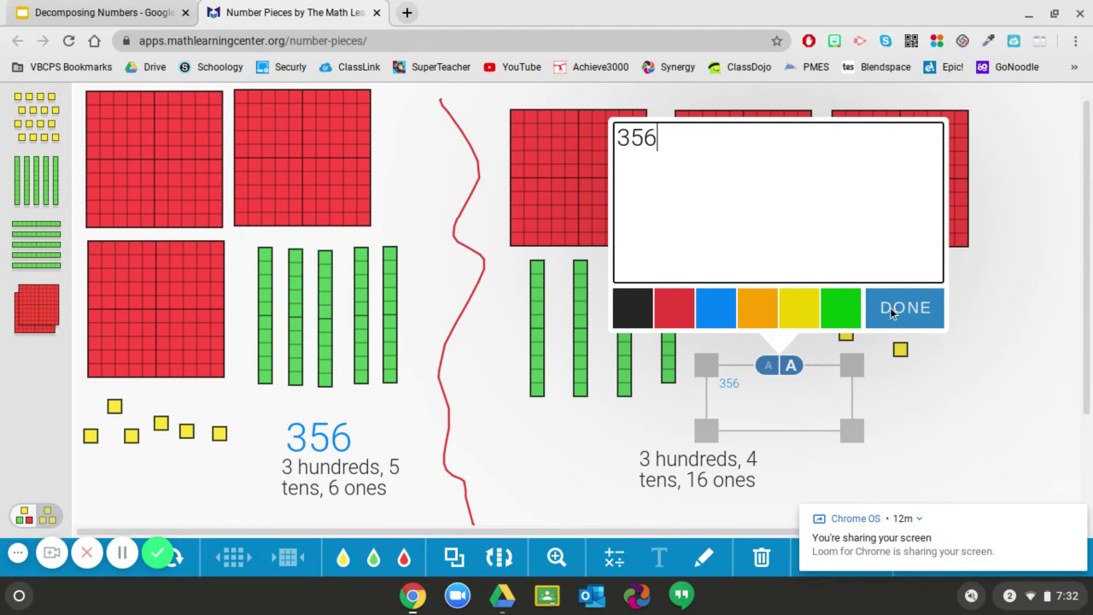
left_click(890, 310)
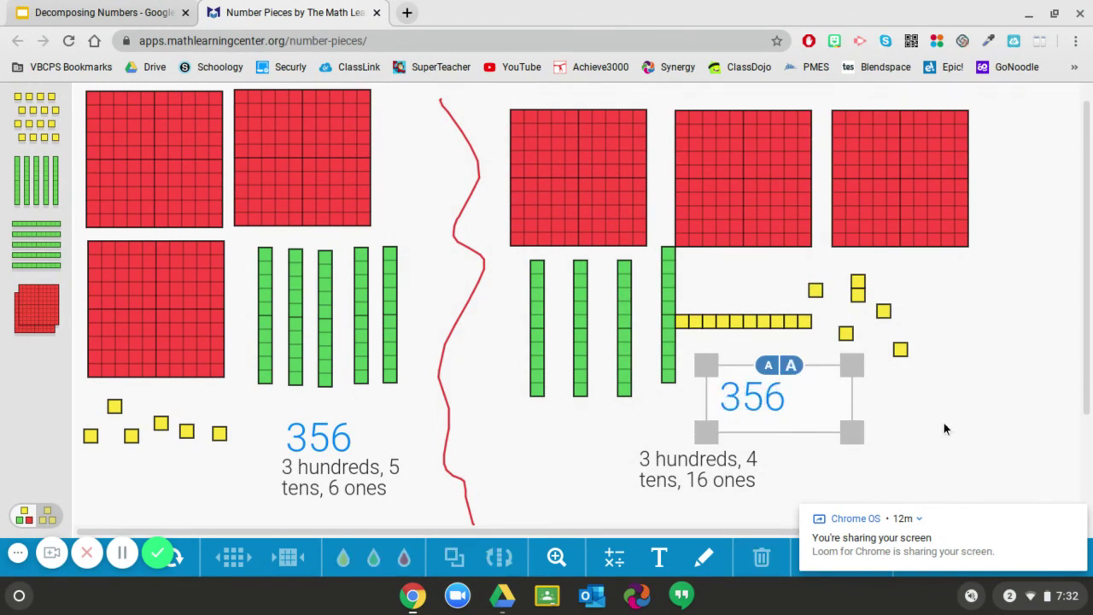
left_click(944, 424)
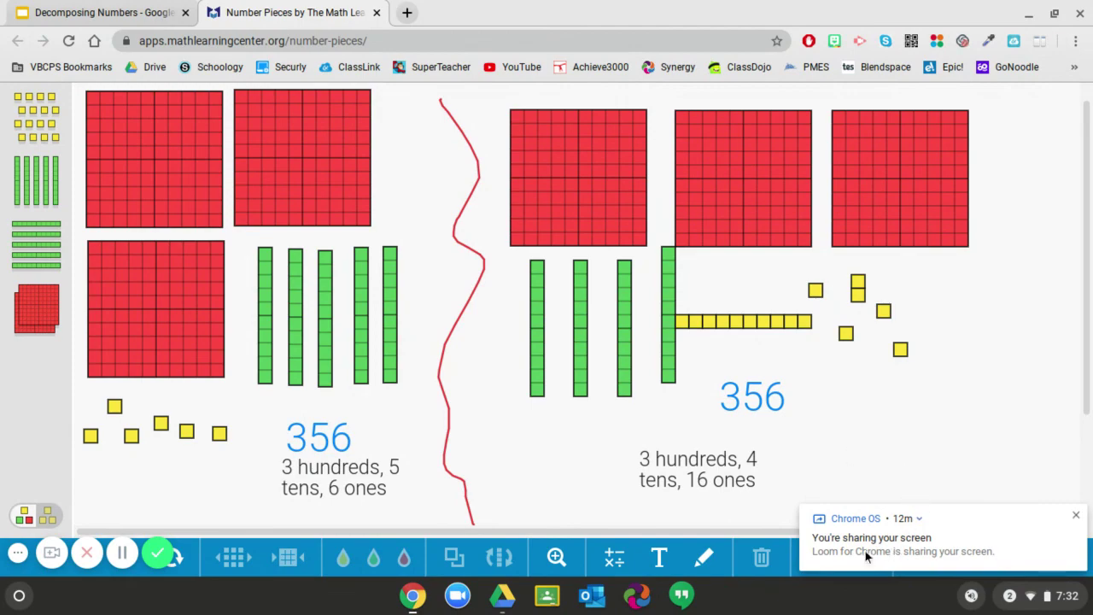